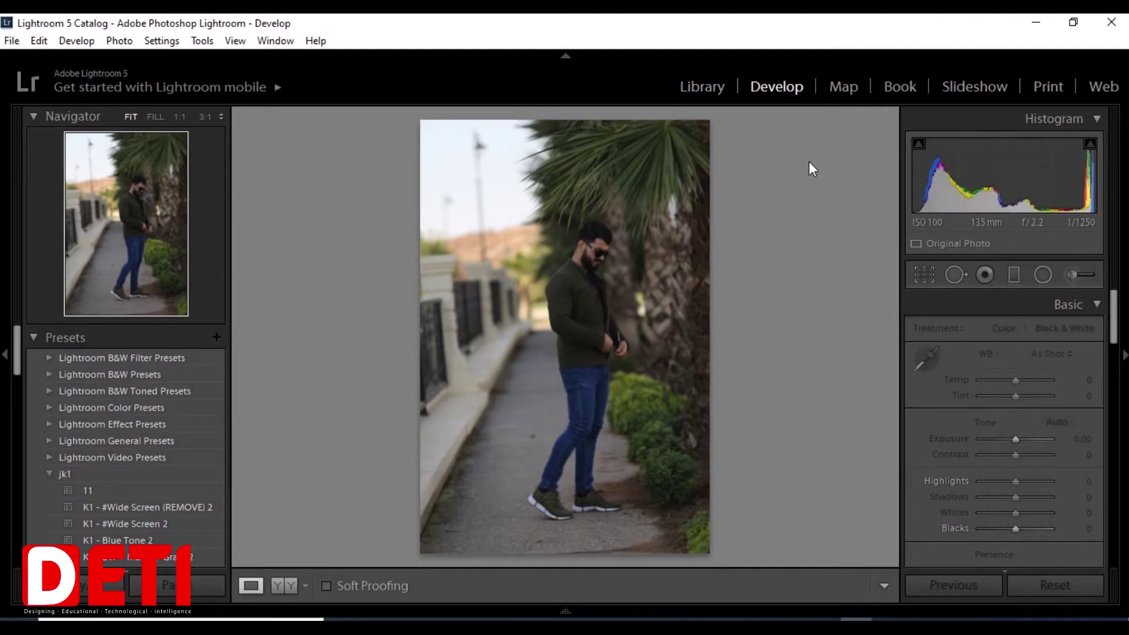
Step: In the Basic panel, set Shadows +100, Whites +29, Blacks -52 and Contrast -12
drag(988, 483, 956, 485)
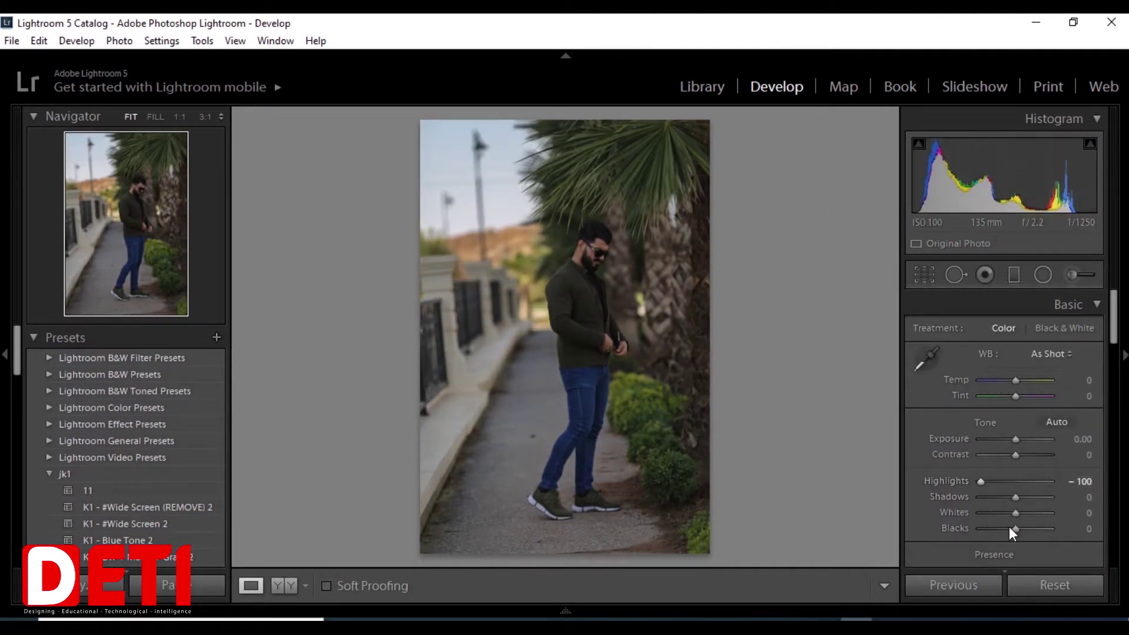
drag(1022, 500, 1050, 496)
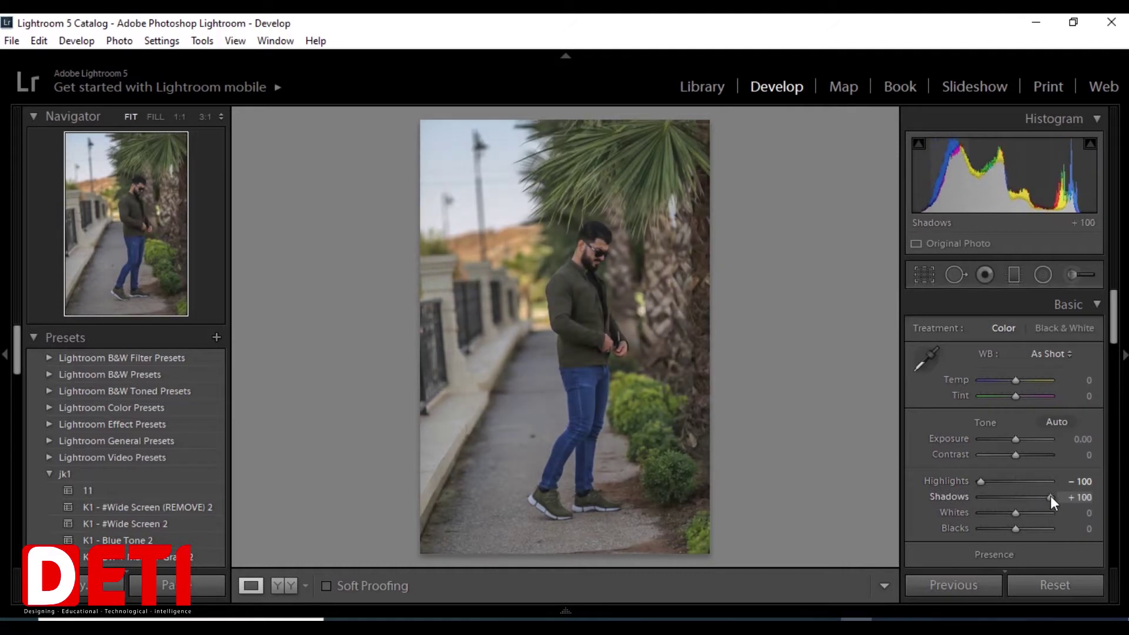
mouse_move(1015, 529)
mouse_down()
mouse_move(998, 536)
mouse_move(1033, 525)
mouse_move(1026, 520)
mouse_up()
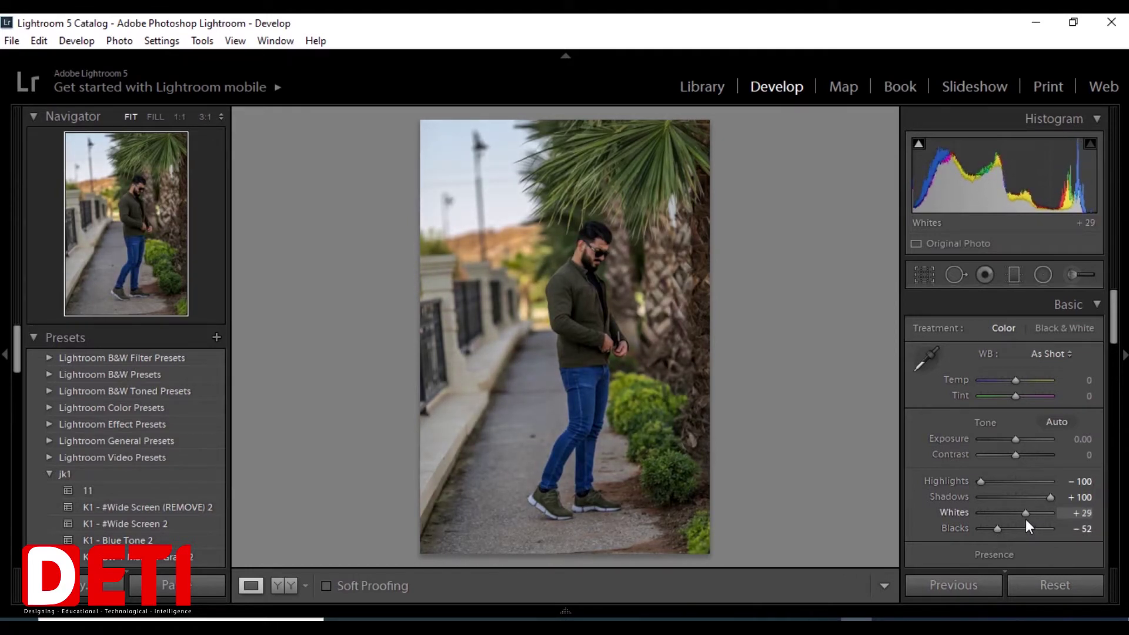
drag(1014, 461, 1014, 460)
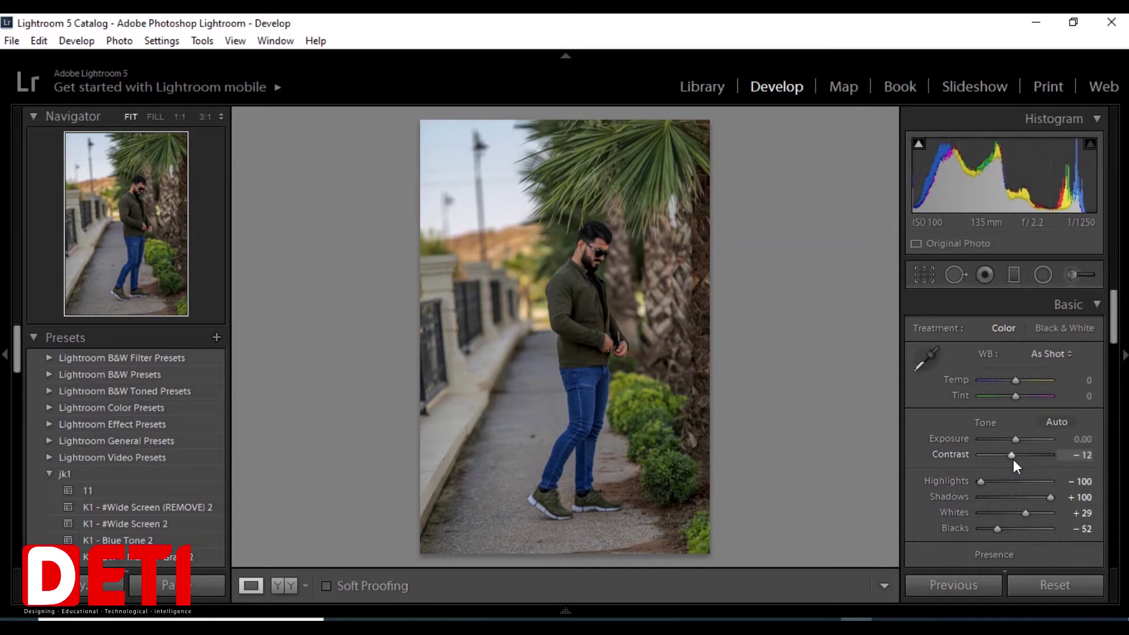
Step: Raise Clarity and Vibrance to +43 each in the Presence section
scroll(1045, 433, down, 4)
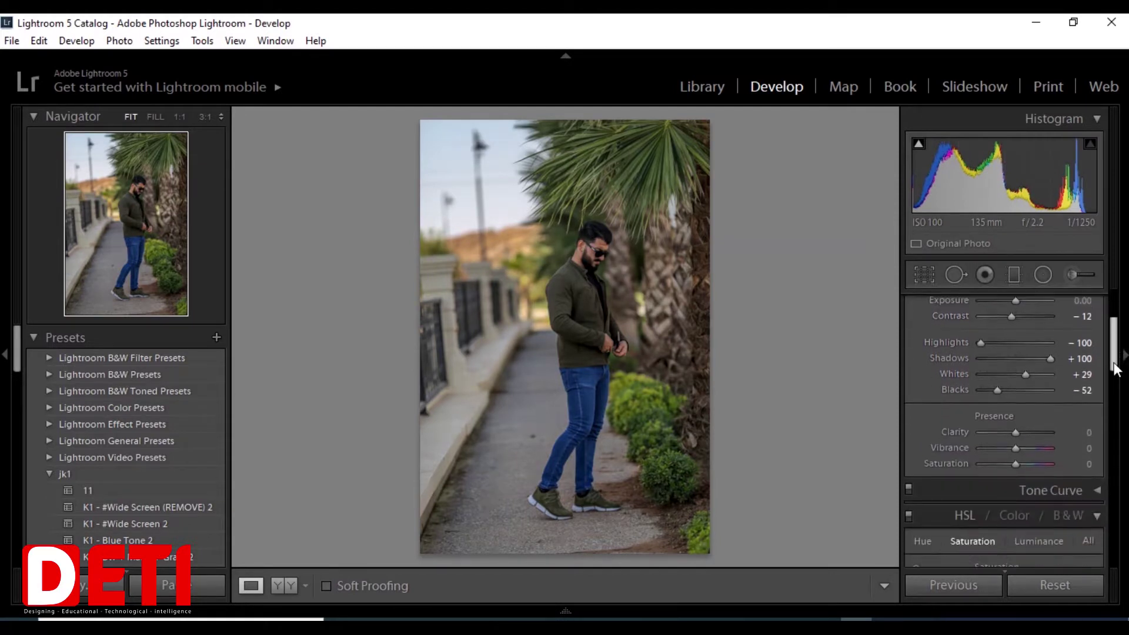
mouse_move(1028, 429)
mouse_down()
mouse_move(1040, 432)
mouse_move(1031, 432)
mouse_up()
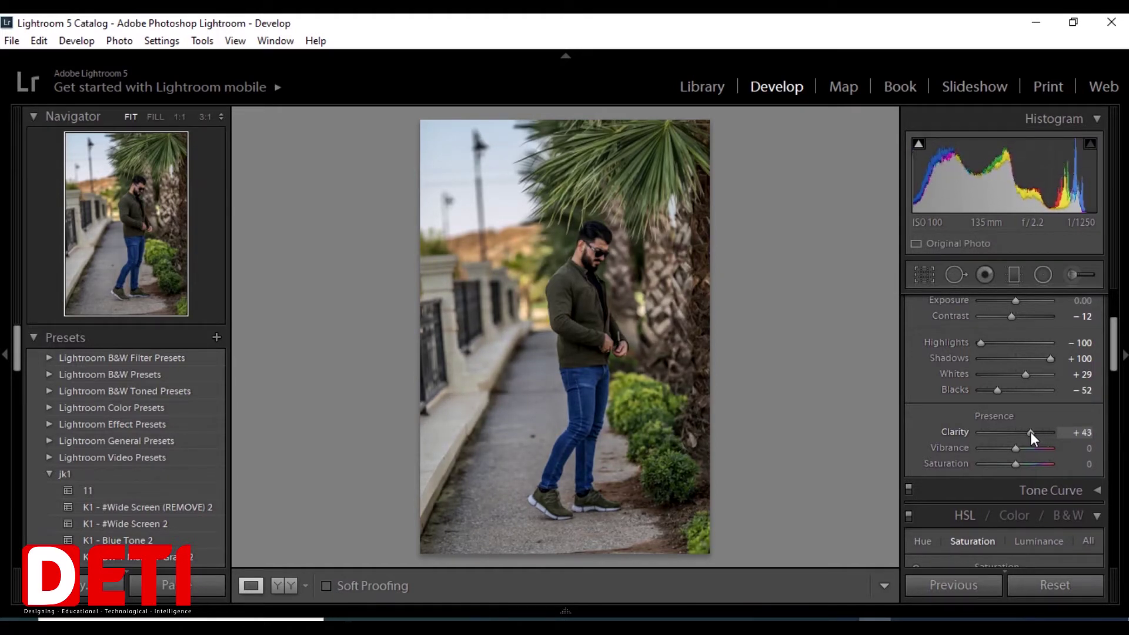
scroll(1103, 381, down, 2)
drag(1040, 381, 1030, 383)
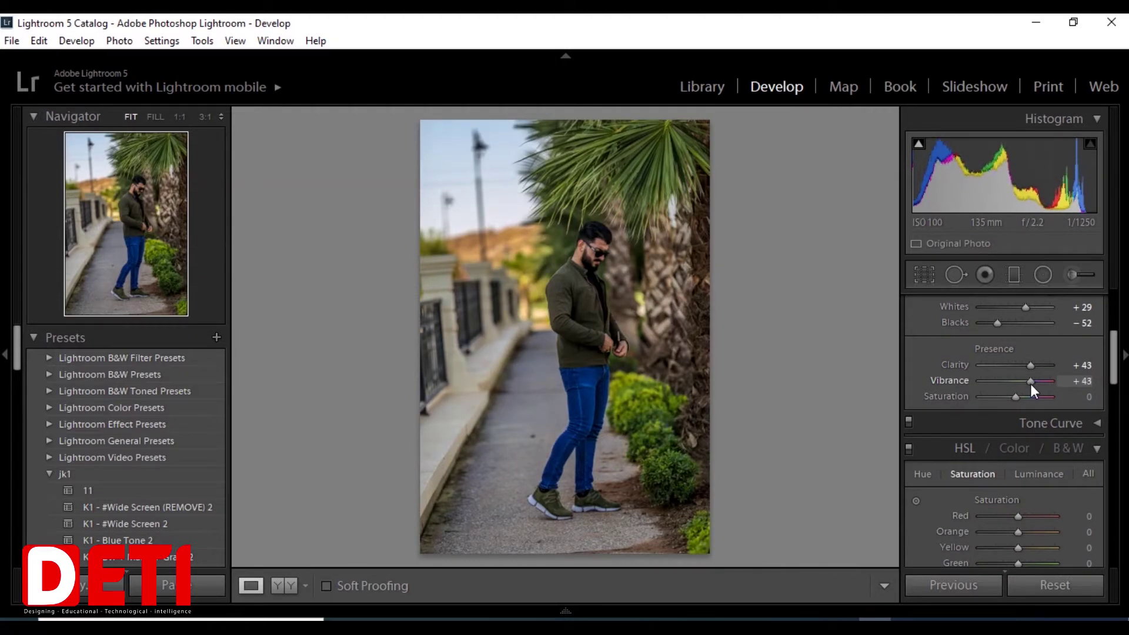
scroll(1099, 394, down, 3)
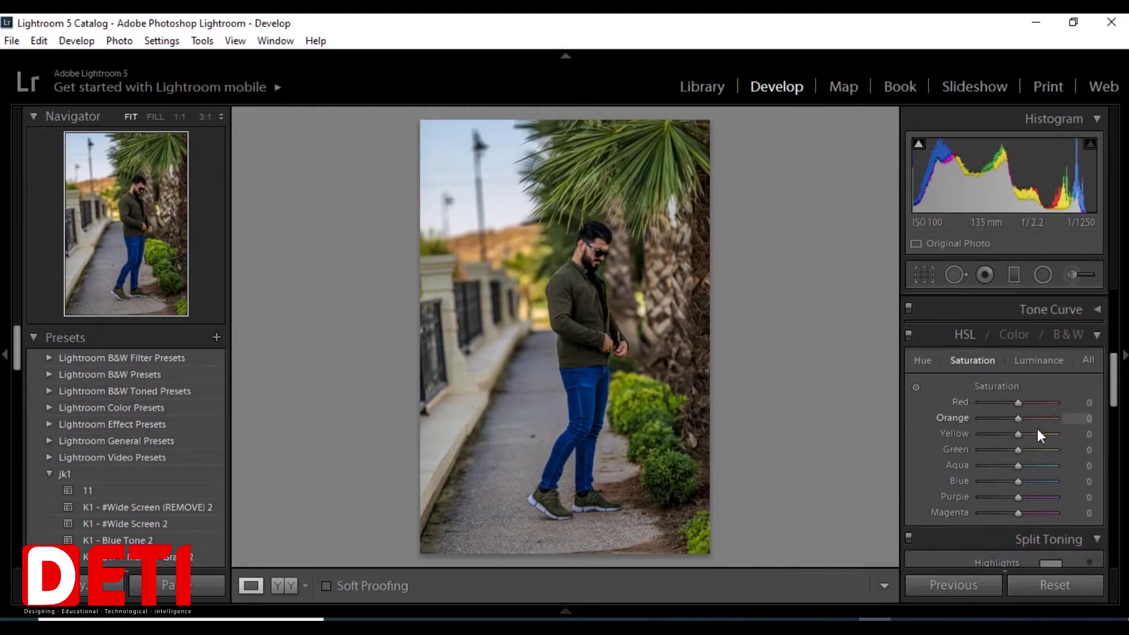
Step: Set HSL saturation to Red +36, Orange +2, Yellow -100, Green +69, Aqua +47, Blue +31
drag(1037, 434, 983, 437)
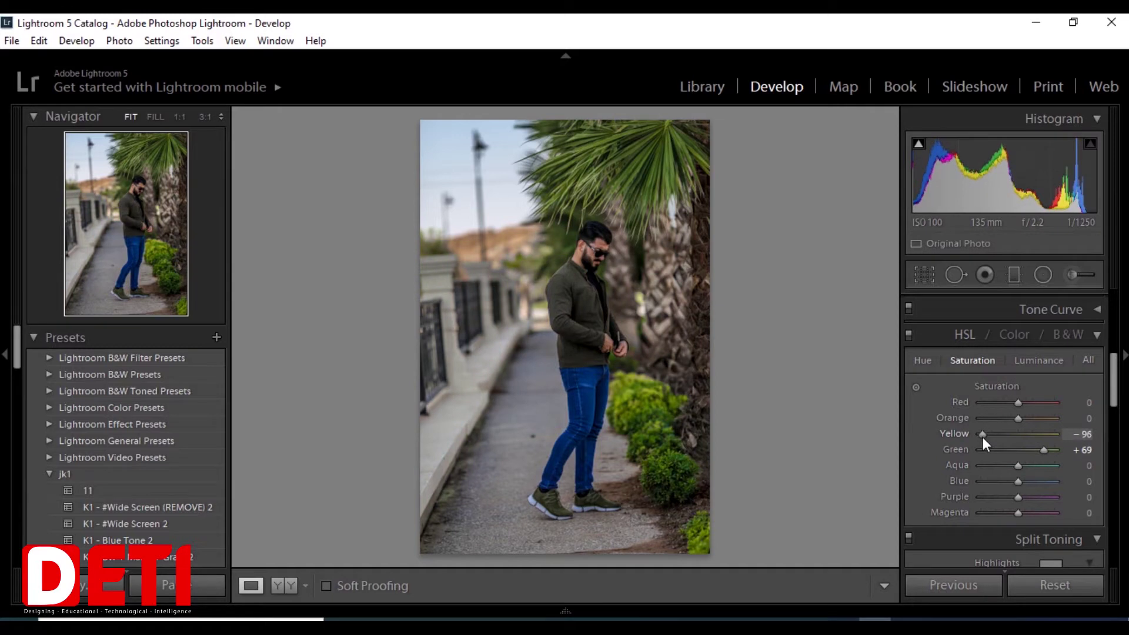
click(1043, 481)
mouse_move(1043, 479)
mouse_down()
mouse_move(1053, 479)
mouse_move(1030, 482)
mouse_move(1065, 463)
mouse_move(1018, 462)
mouse_move(1035, 465)
mouse_up()
mouse_move(1042, 418)
mouse_down()
mouse_move(1019, 422)
mouse_move(1039, 402)
mouse_move(1020, 401)
mouse_move(1031, 404)
mouse_up()
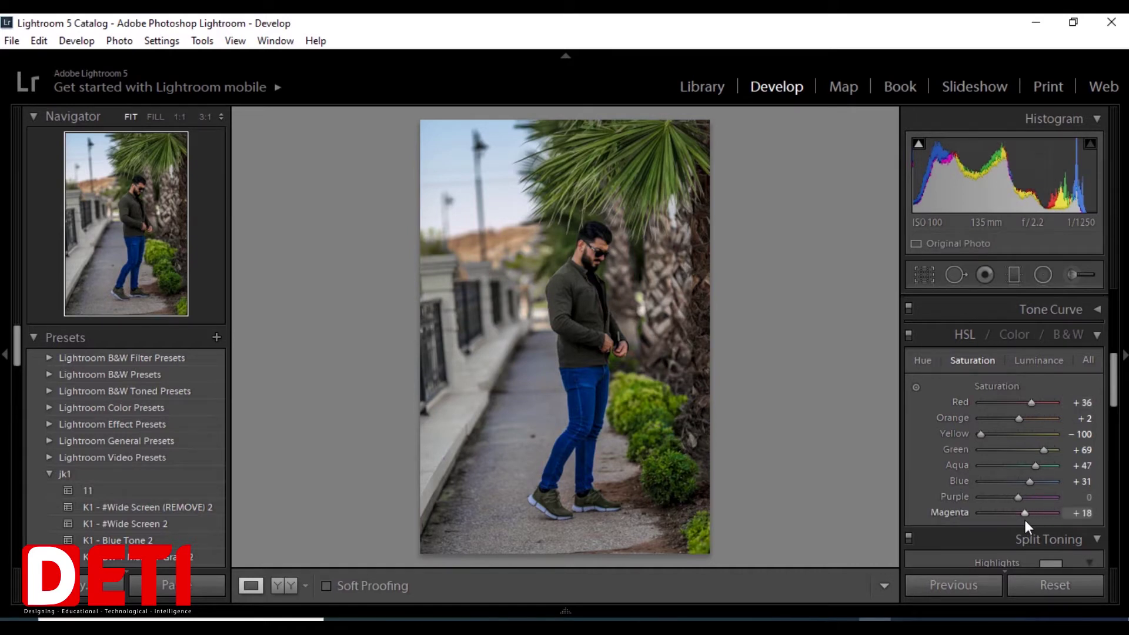
scroll(1024, 520, down, 4)
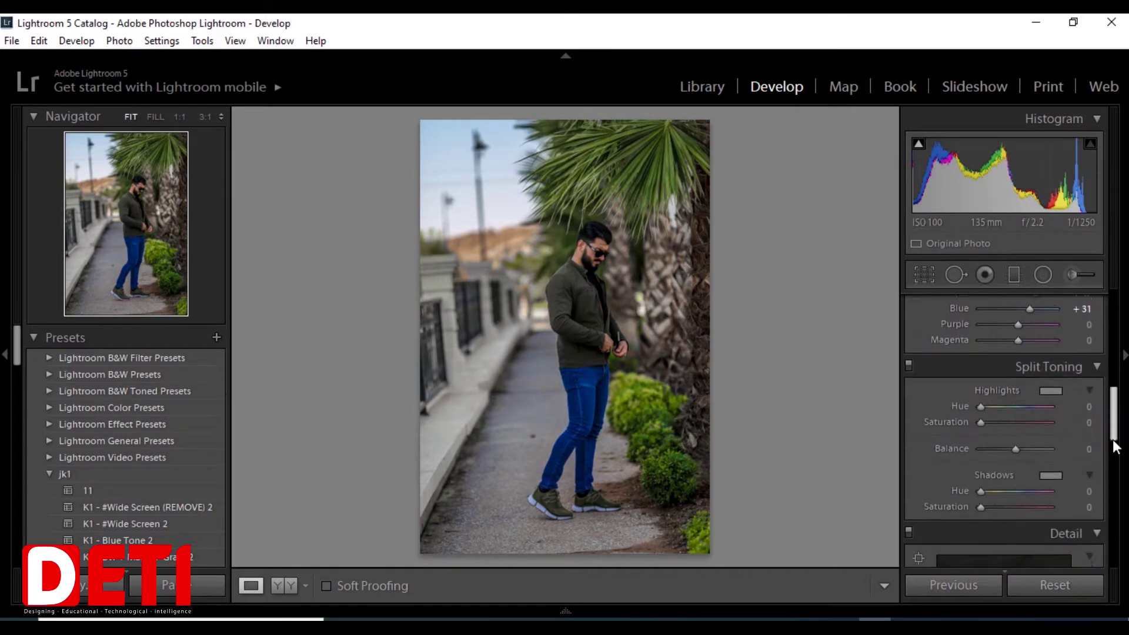
Step: Tint the split-toning highlights blue at hue 237, saturation 22
click(1052, 391)
click(907, 430)
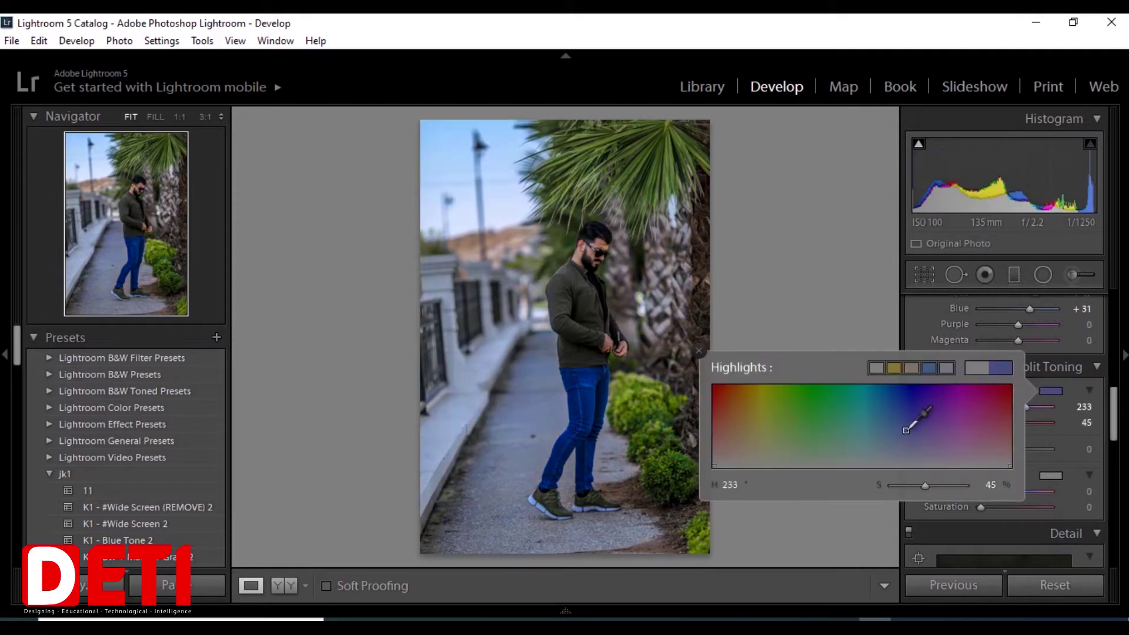
mouse_move(907, 433)
mouse_down()
mouse_move(910, 404)
mouse_move(909, 449)
mouse_up()
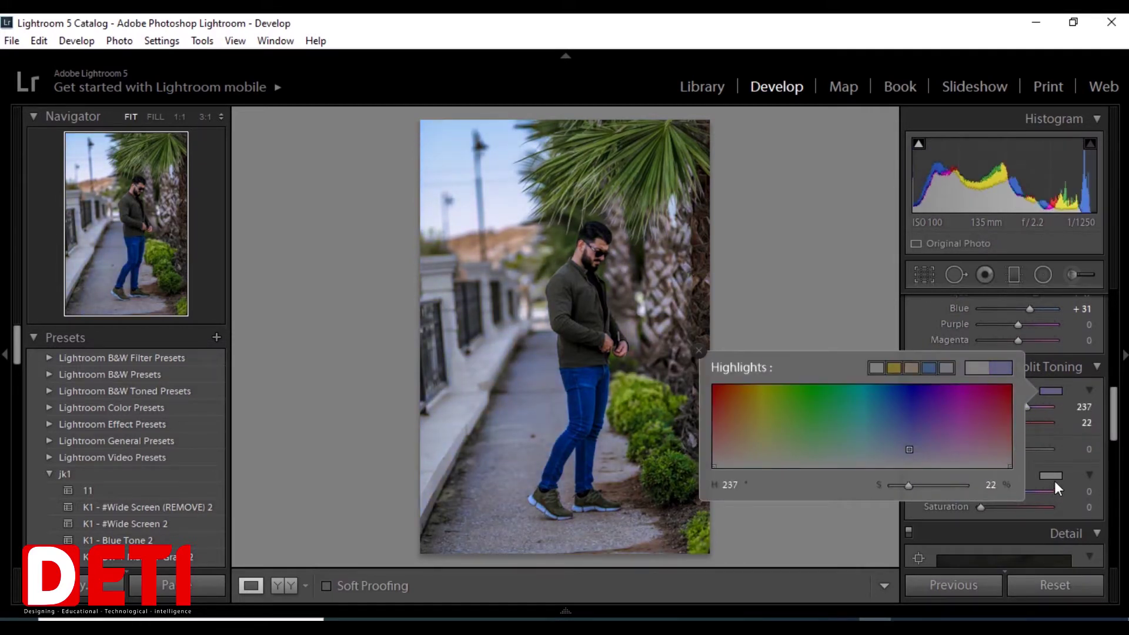
click(1052, 476)
Step: Give the split-toning shadows a warm tint at hue 49, saturation 17
click(1052, 475)
drag(777, 518, 752, 538)
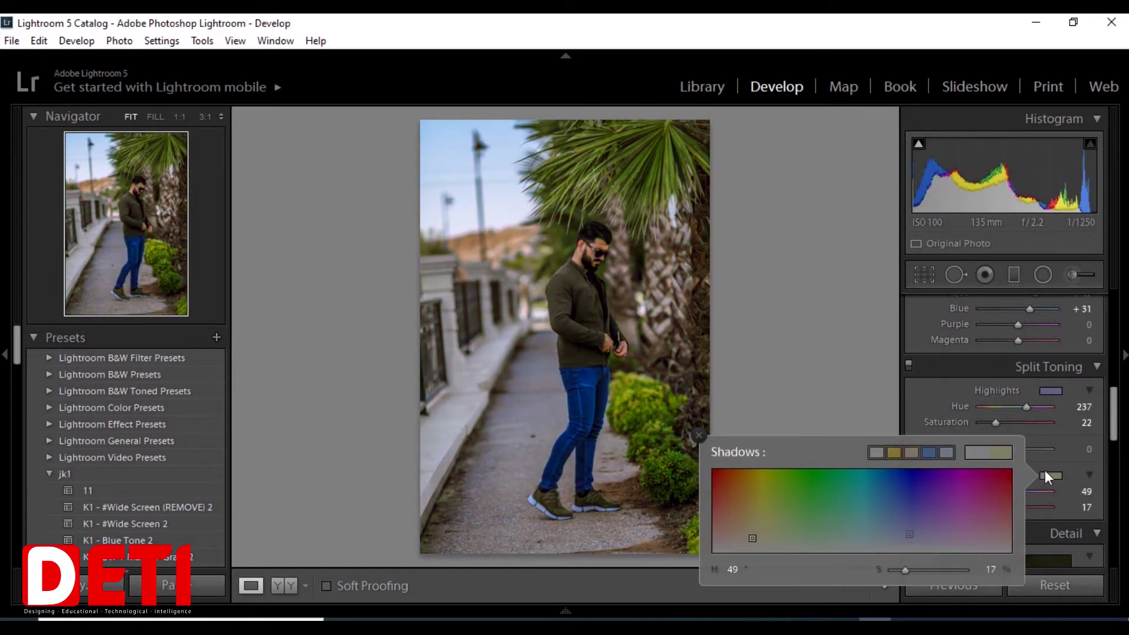
drag(1114, 416, 1112, 383)
click(1113, 383)
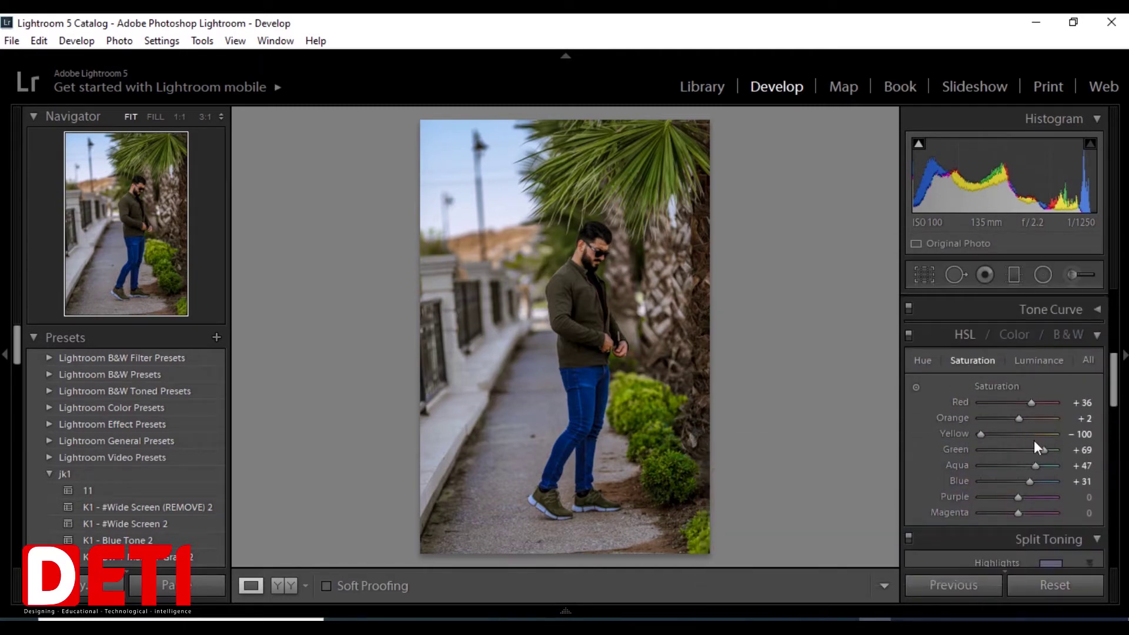
click(923, 361)
Step: Set HSL hue to Yellow -29, Green +64 and Aqua -29, keeping Orange and Red at 0
drag(1029, 433, 1018, 485)
mouse_move(1018, 418)
mouse_down()
mouse_move(1042, 421)
mouse_move(1011, 421)
mouse_up()
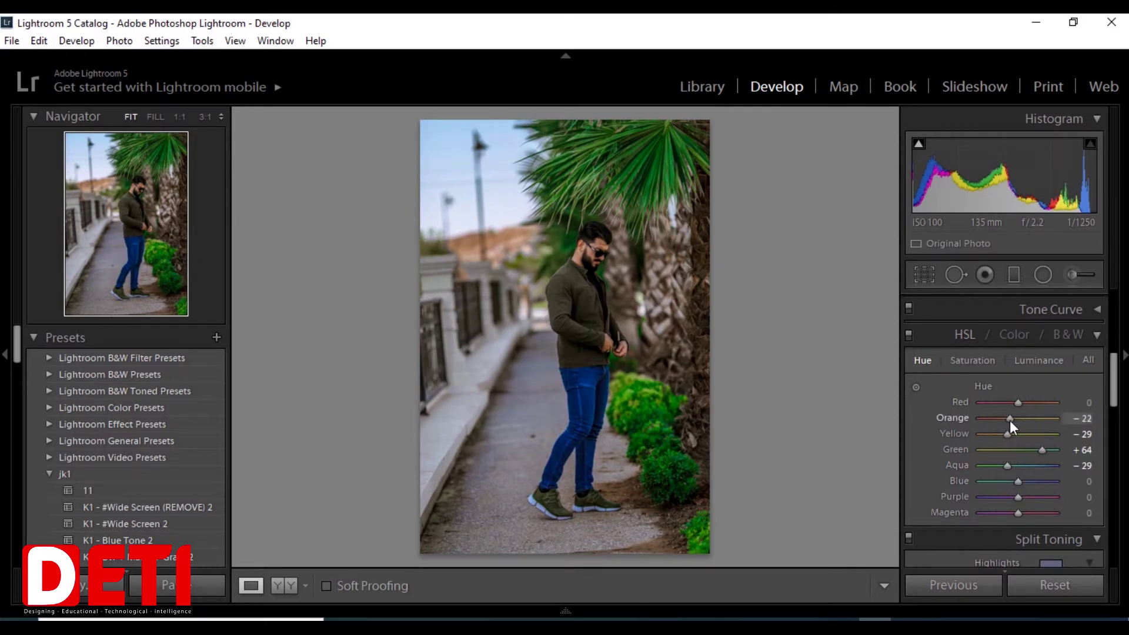
double_click(1011, 418)
mouse_move(1047, 407)
mouse_down()
mouse_move(1001, 398)
mouse_move(1028, 402)
mouse_up()
double_click(1029, 403)
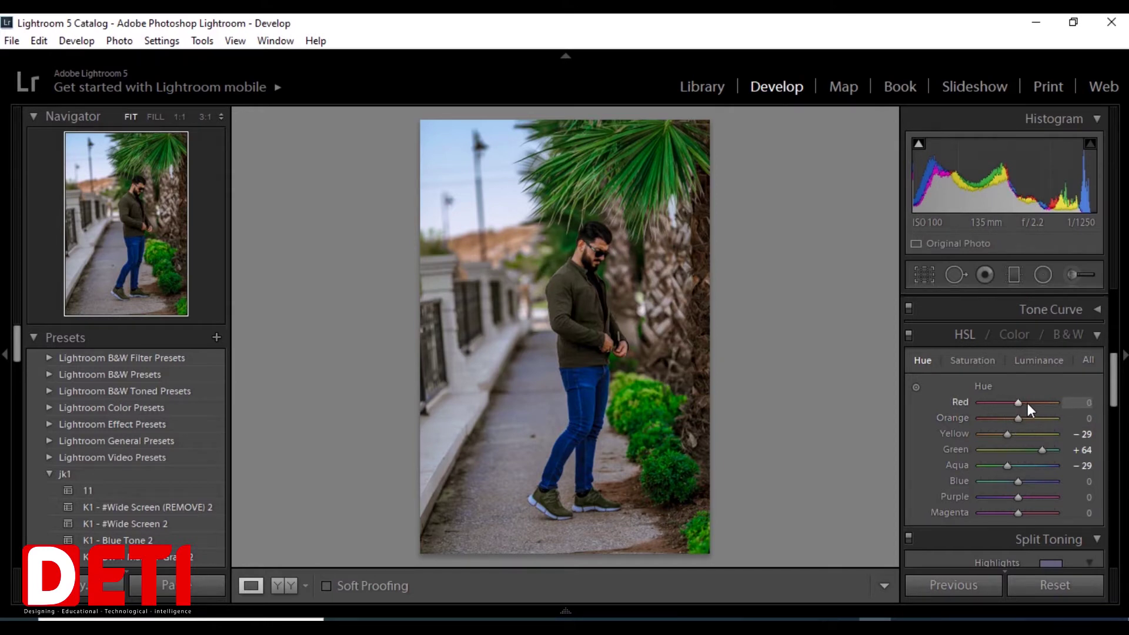
Step: Set HSL luminance to Red +47, Orange +18, Yellow -9 and Blue -20
click(1056, 361)
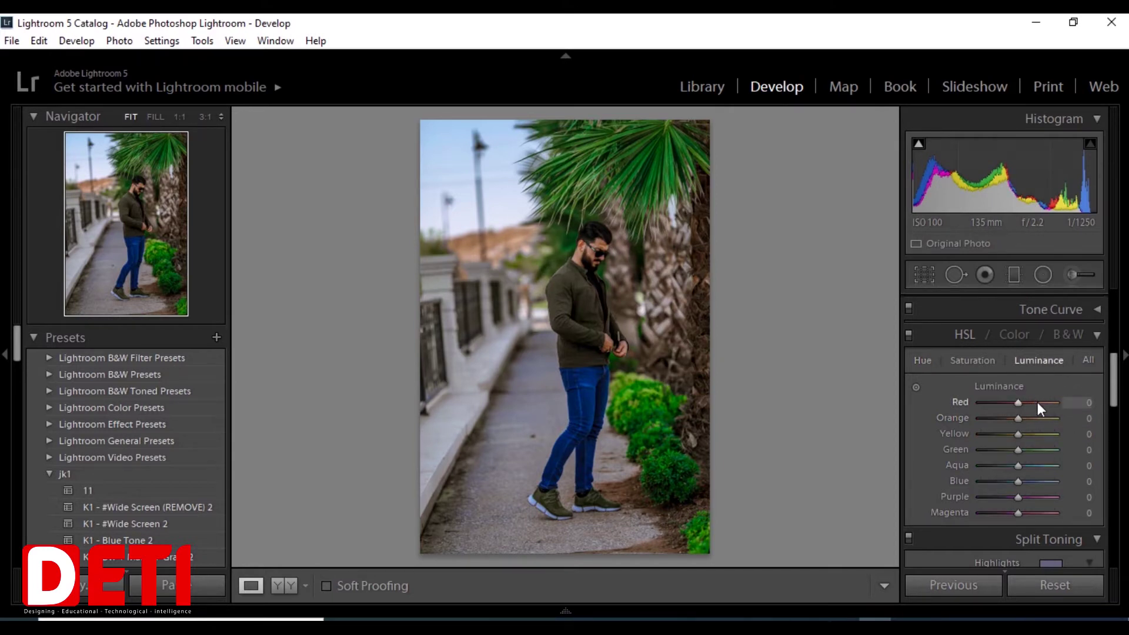
click(600, 252)
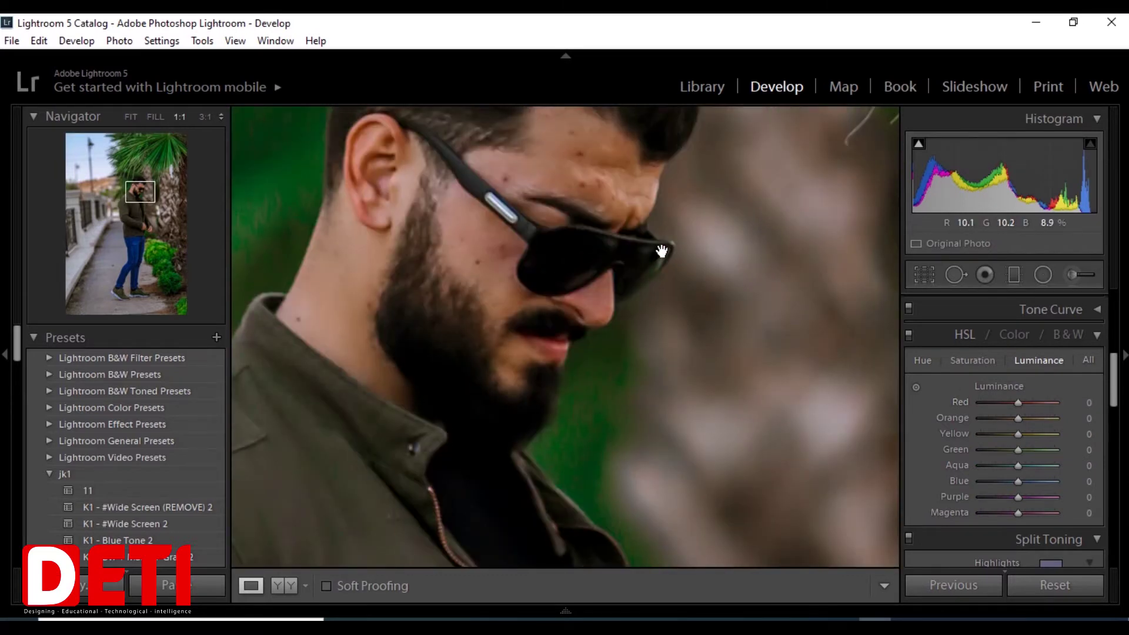
click(663, 252)
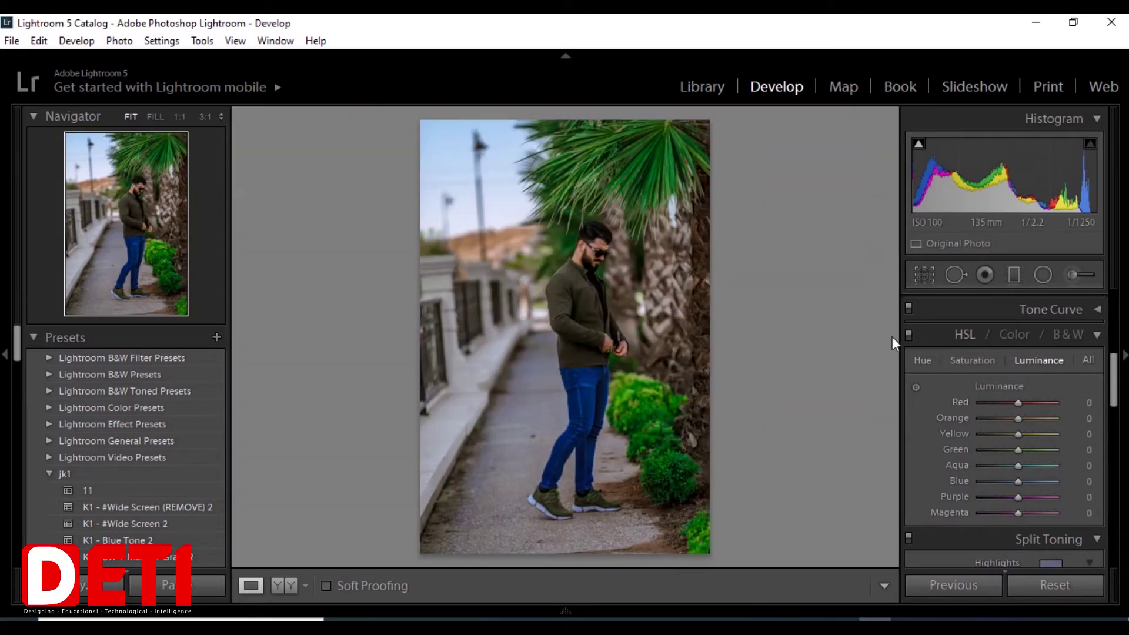
click(1039, 404)
click(1036, 418)
drag(1036, 418, 1003, 436)
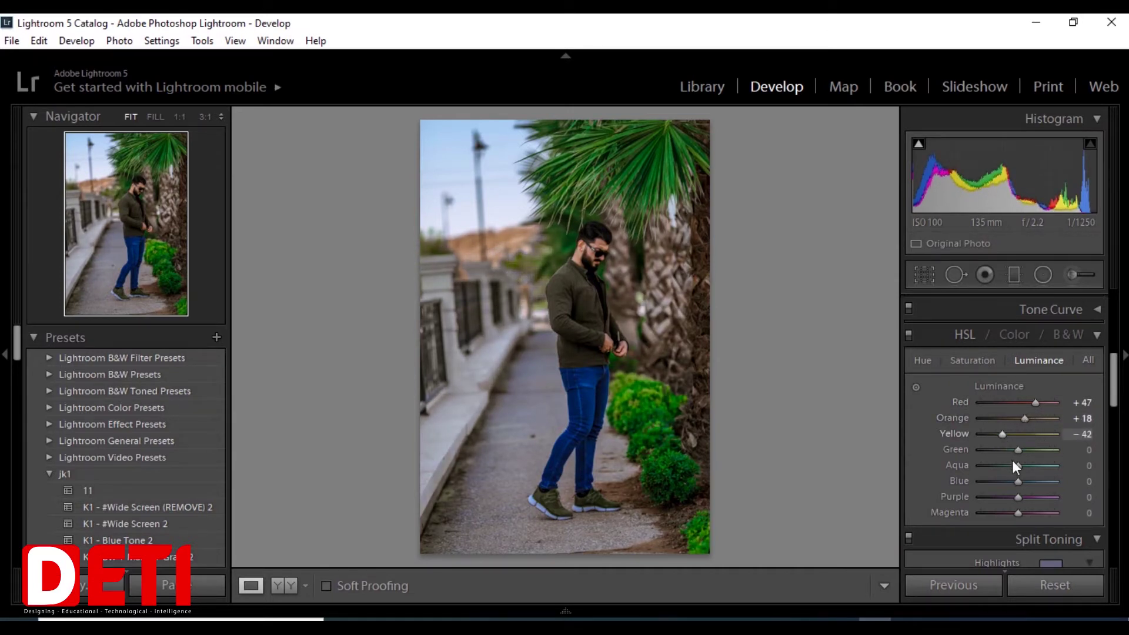
click(1015, 436)
click(1005, 481)
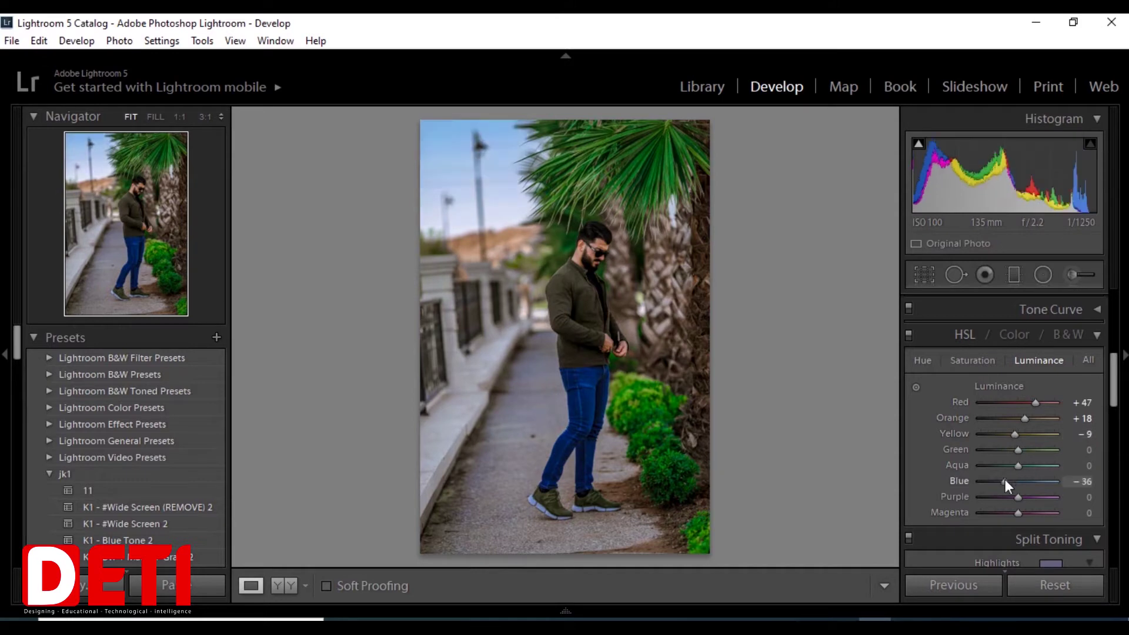
click(1073, 275)
Step: Brush a darker, cooler sky adjustment with Contrast 72, Shadows 100 and Clarity -100
click(488, 207)
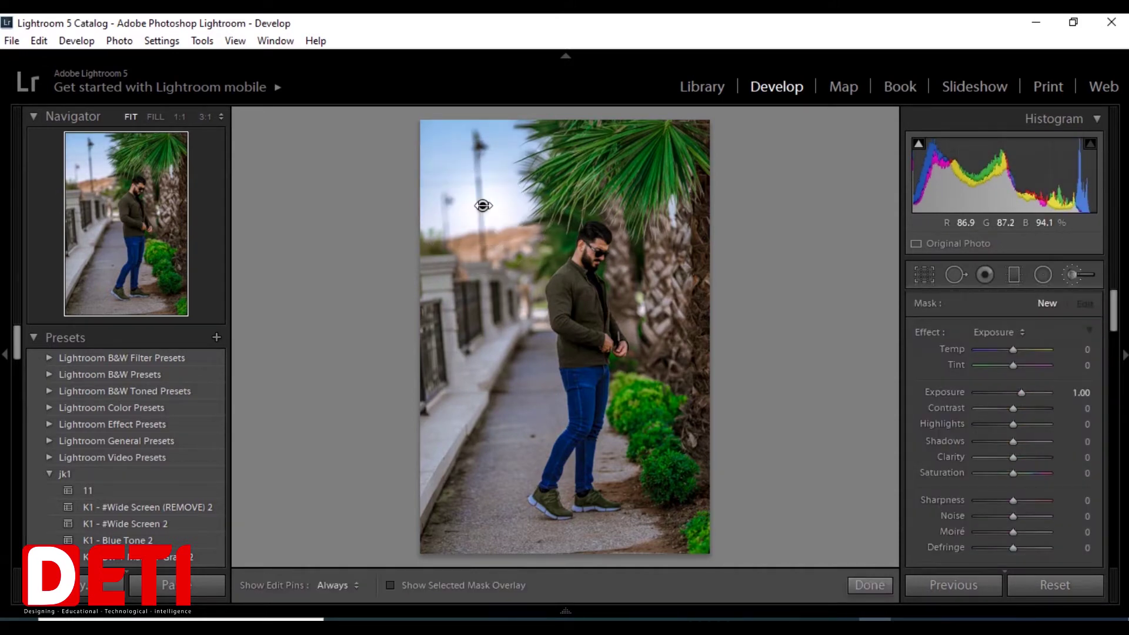
key(h)
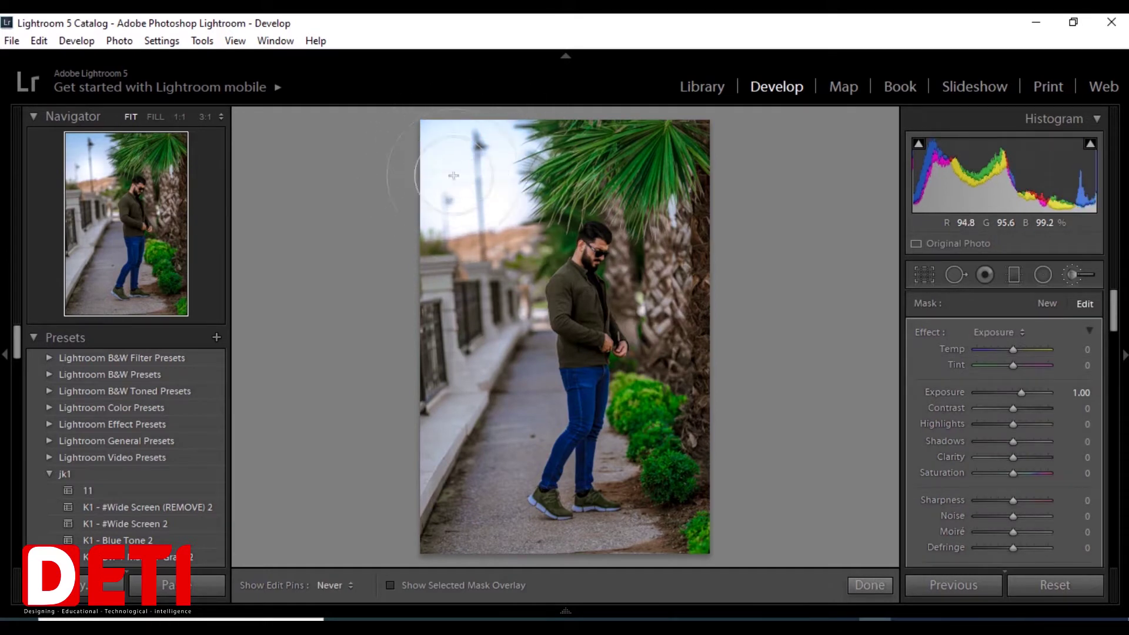
key(h)
drag(1002, 397, 1006, 398)
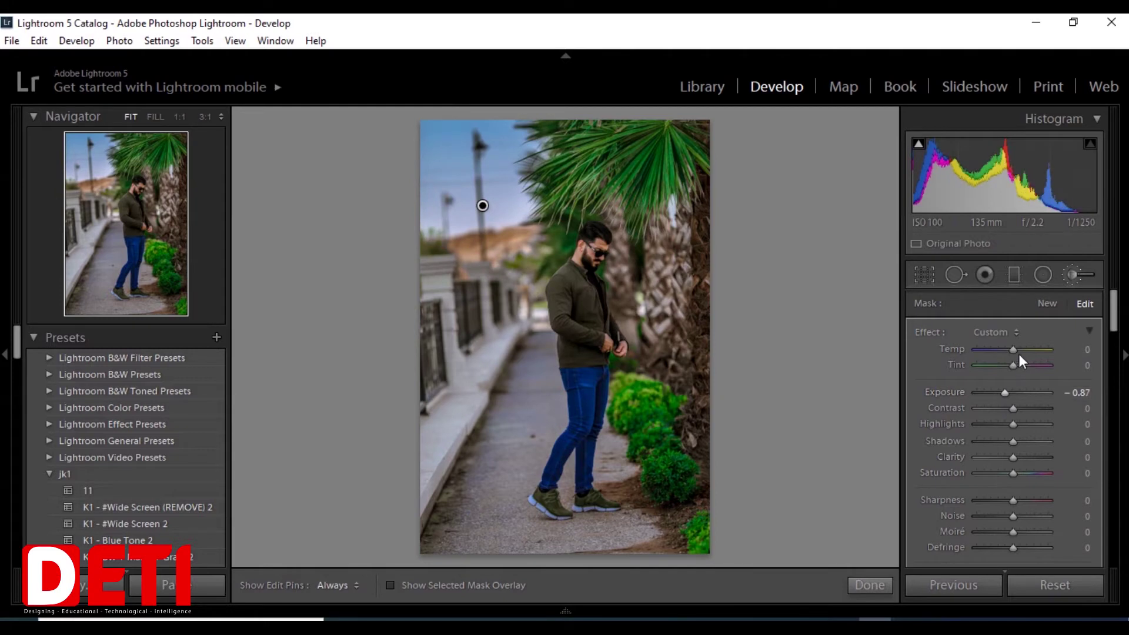
drag(1018, 354, 1007, 353)
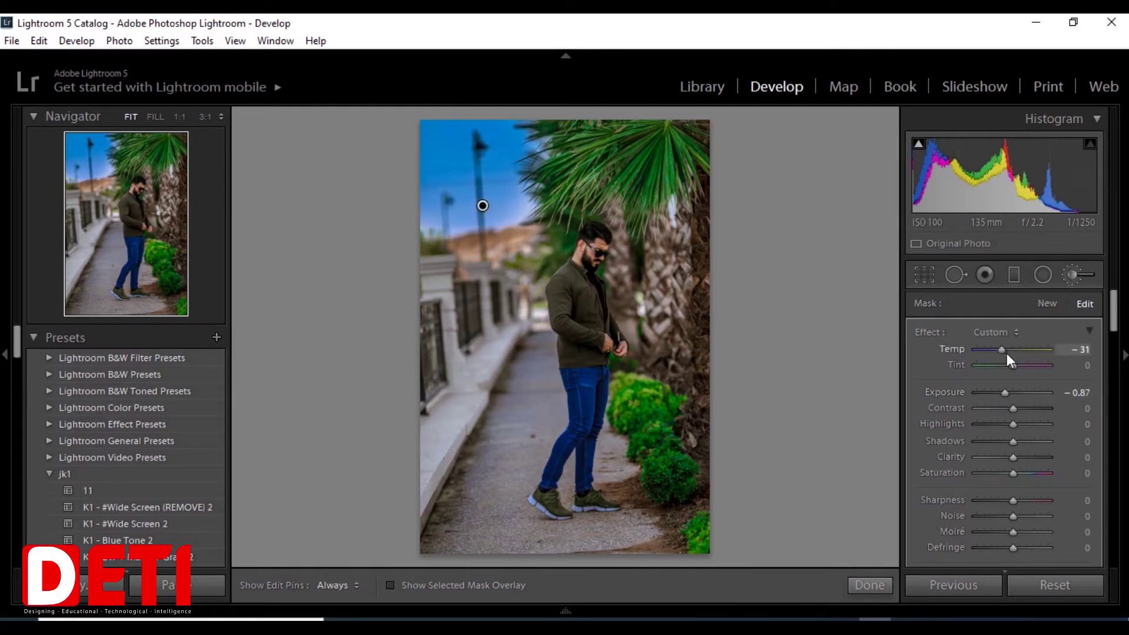
click(1039, 406)
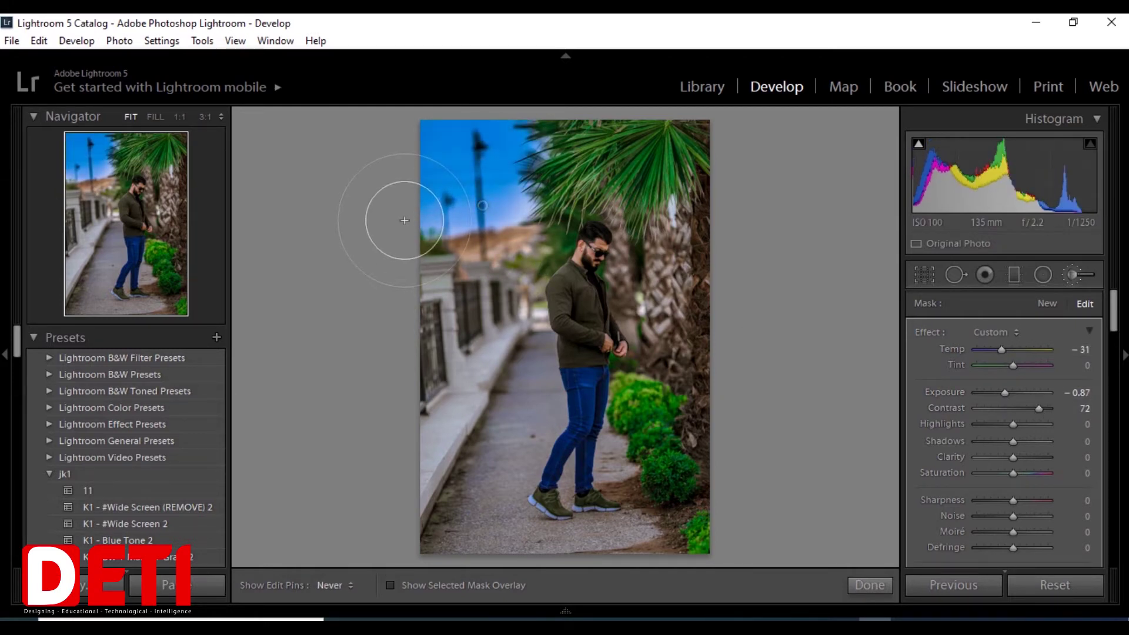
key(h)
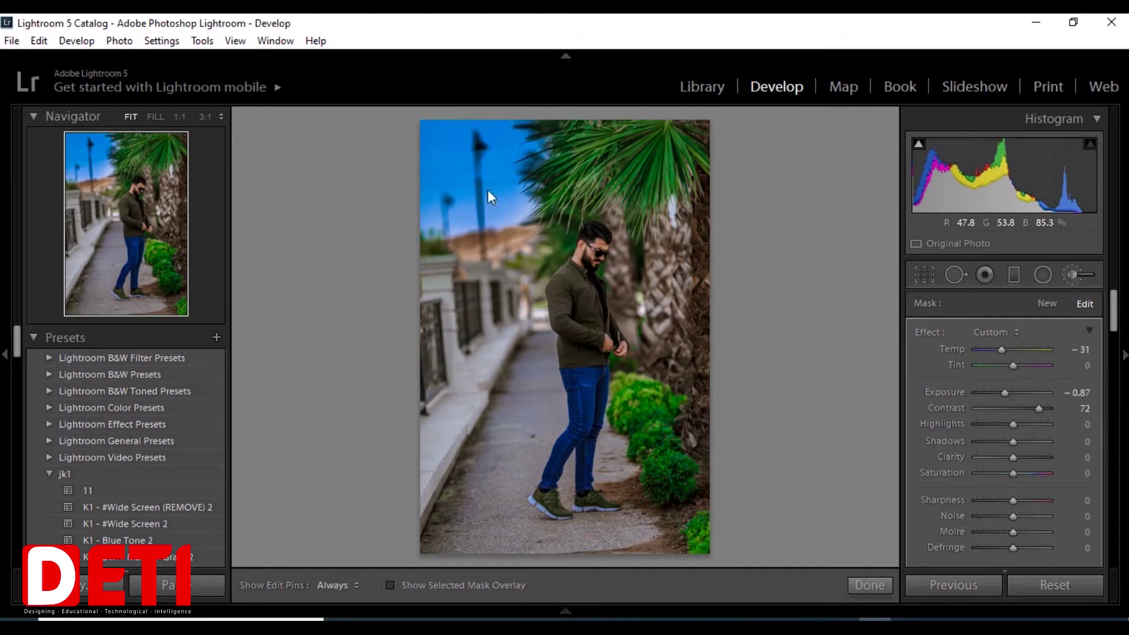
key(h)
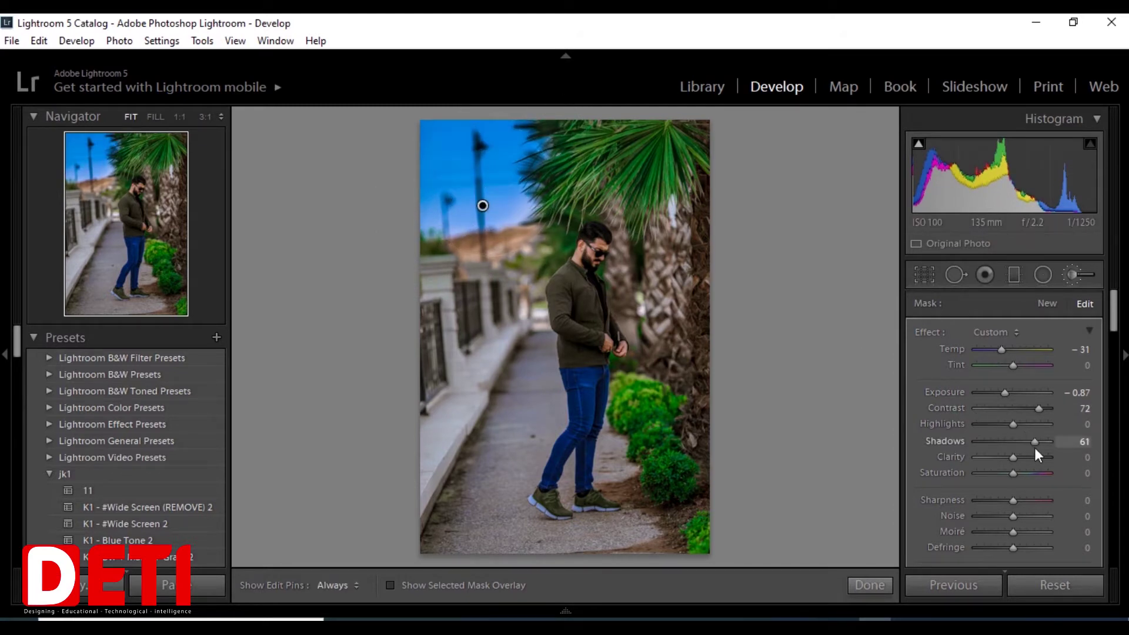
click(1048, 442)
mouse_move(1023, 454)
mouse_down()
mouse_move(1036, 455)
mouse_move(969, 461)
mouse_up()
Step: Erase part of the sky mask and set its Temp to -26 and Exposure to -0.41
key(h)
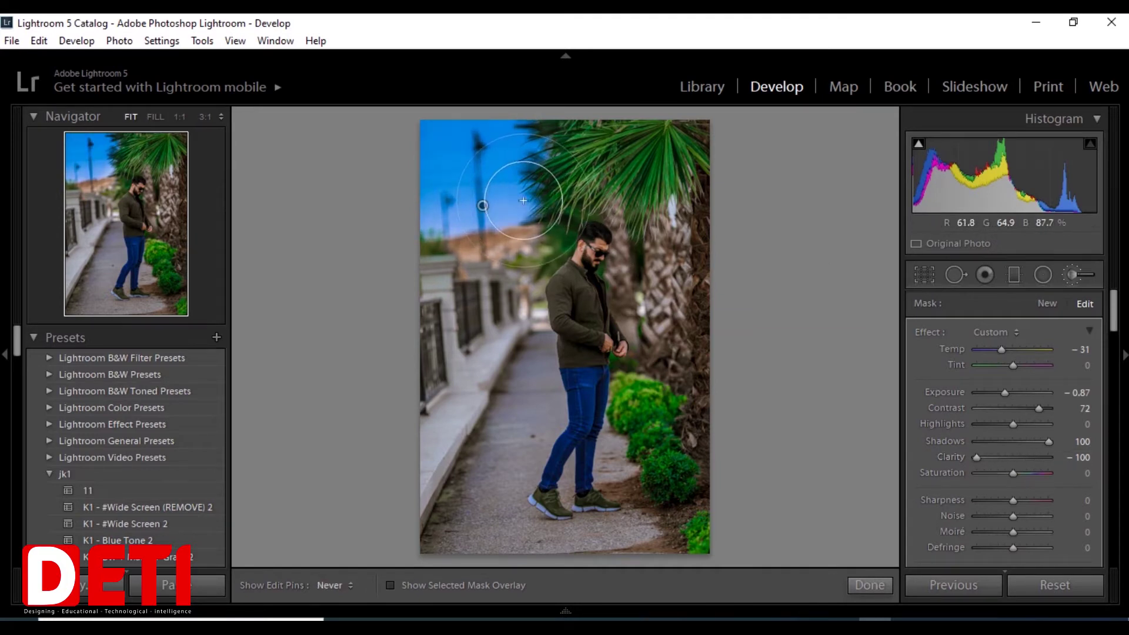
key(alt)
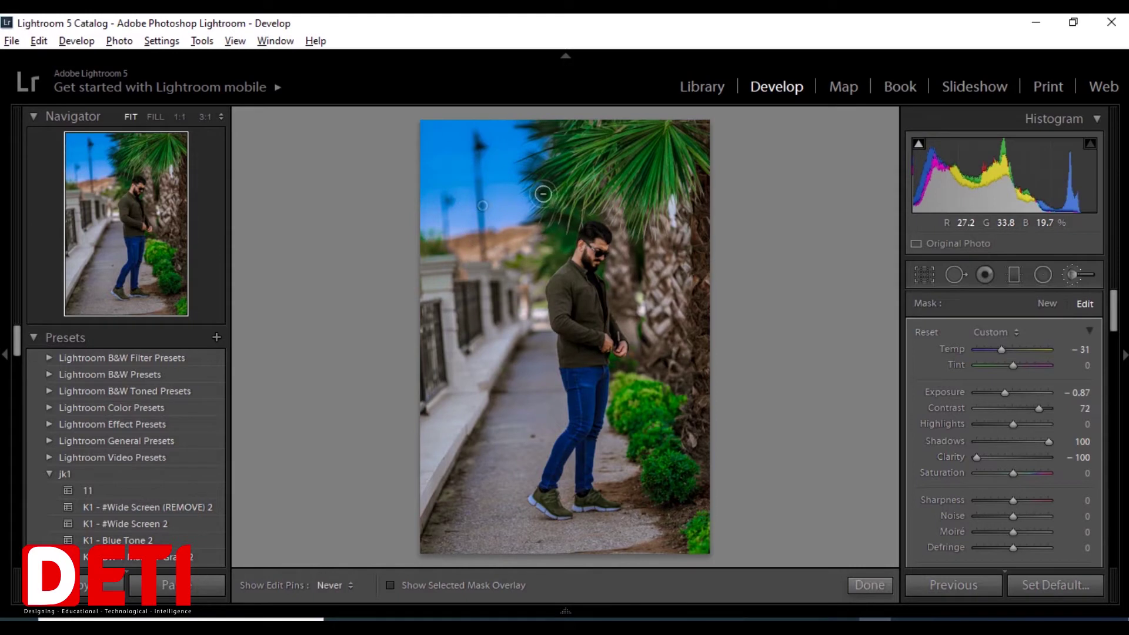
key(h)
key(h)
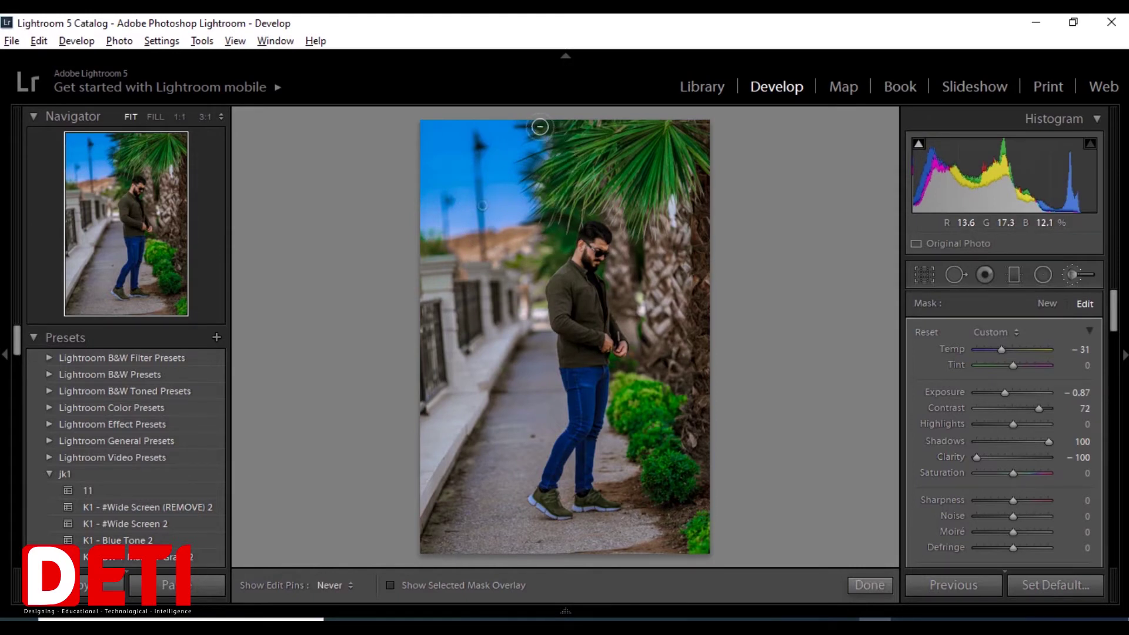
key(h)
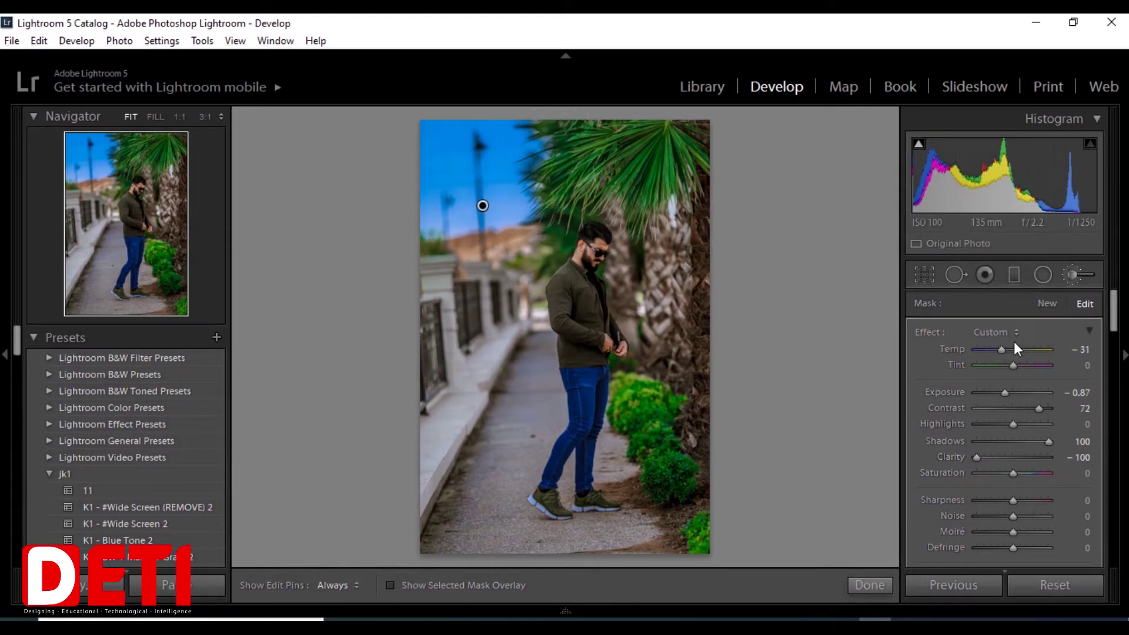
drag(1004, 350, 1012, 350)
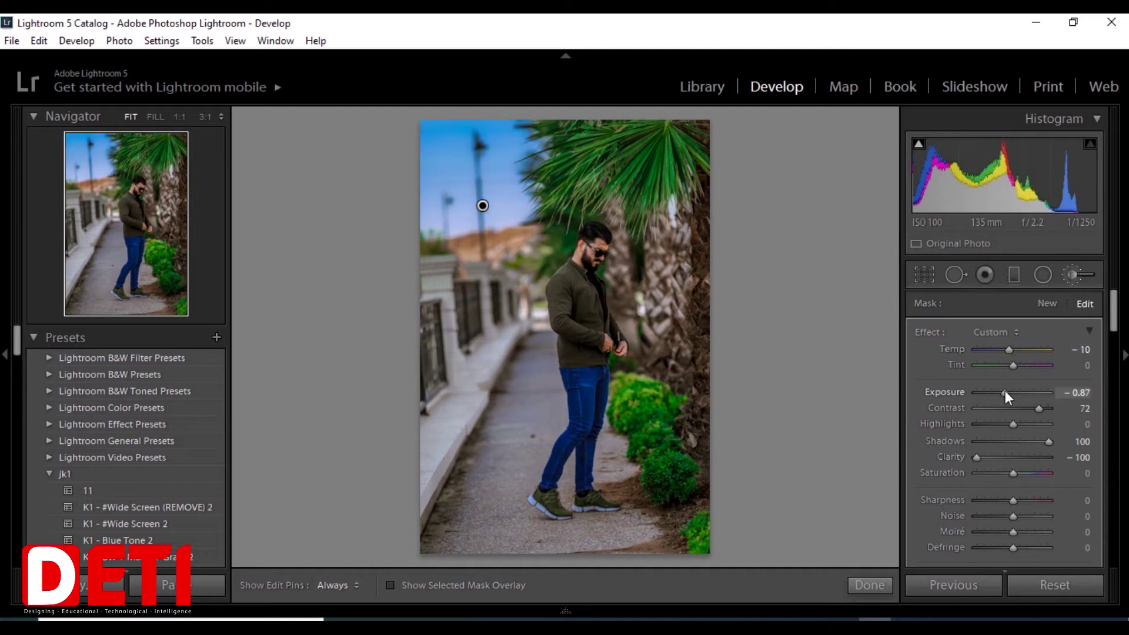
drag(1005, 392, 1010, 392)
drag(1015, 354, 1010, 354)
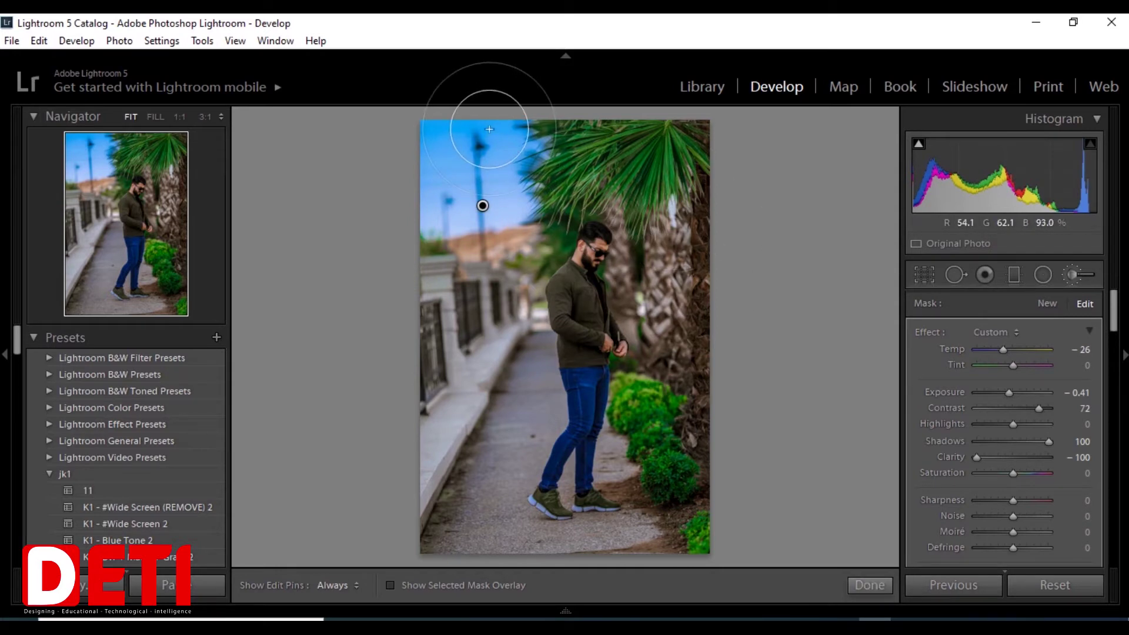
click(879, 588)
Step: Paint a new mask over the lower-right bushes with Exposure 0, Contrast -100, Clarity -38
click(1078, 277)
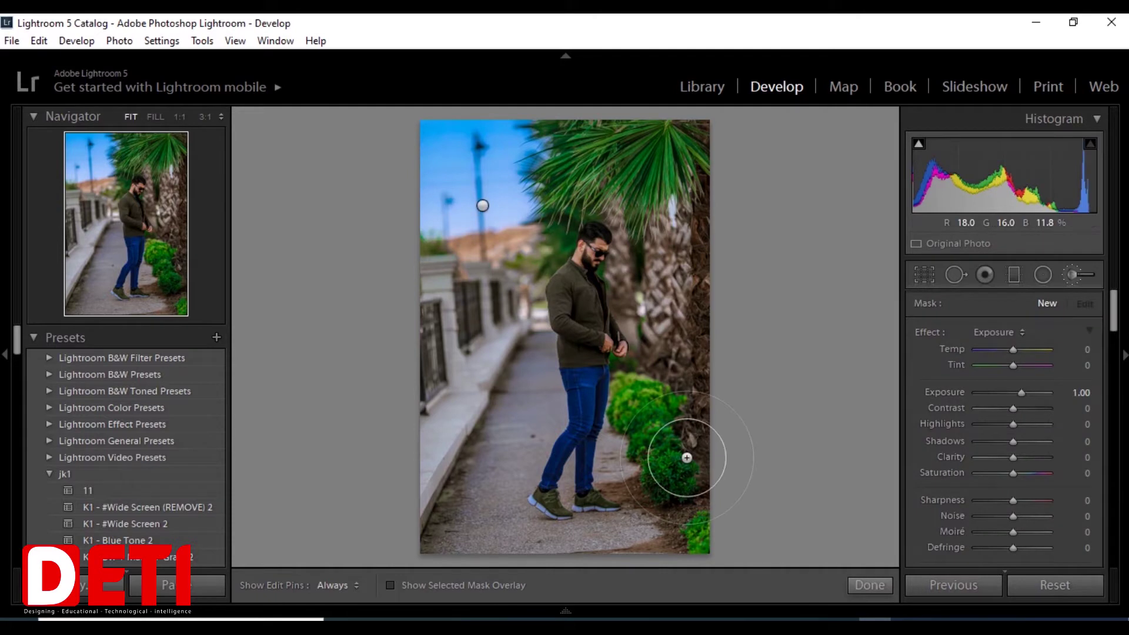
mouse_move(687, 458)
mouse_down()
mouse_move(668, 479)
mouse_move(719, 398)
mouse_move(677, 495)
mouse_up()
key(h)
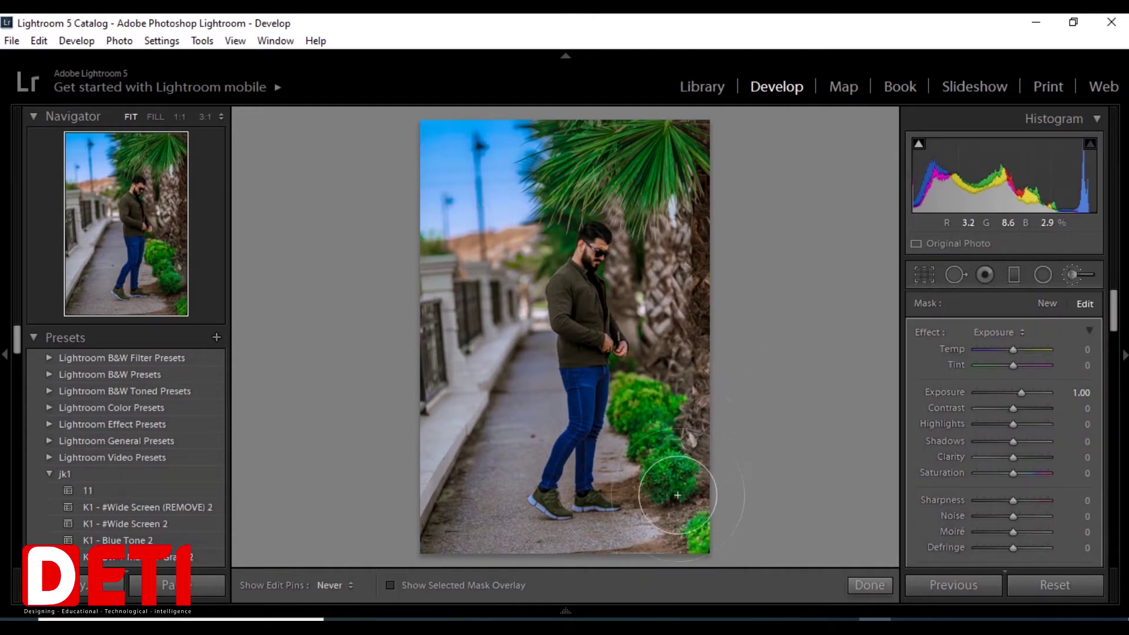
click(334, 585)
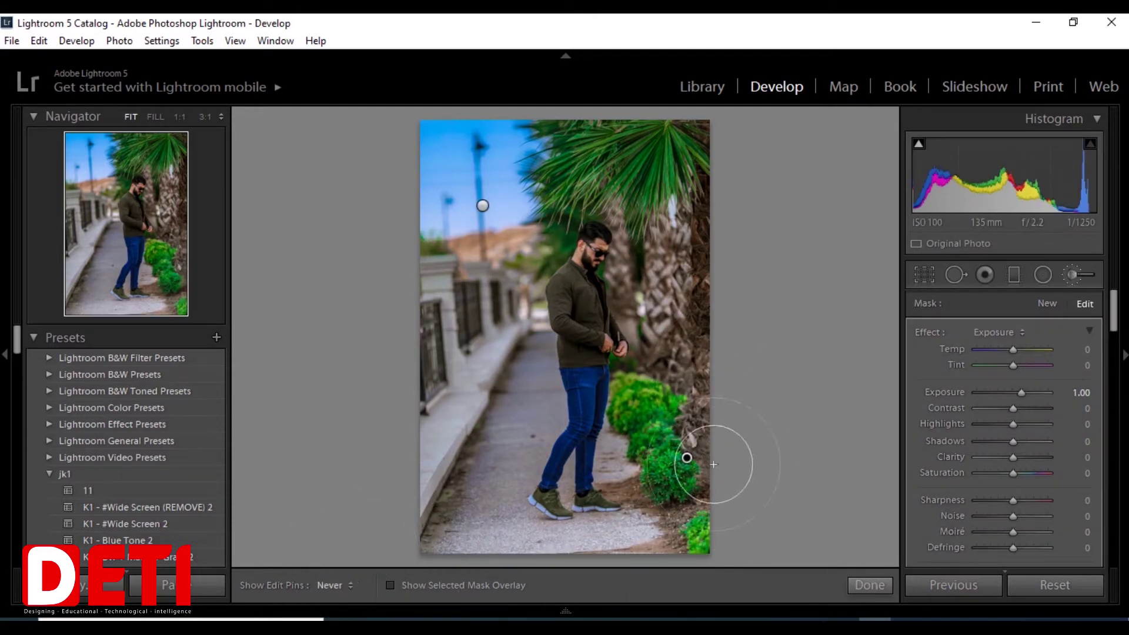
key(h)
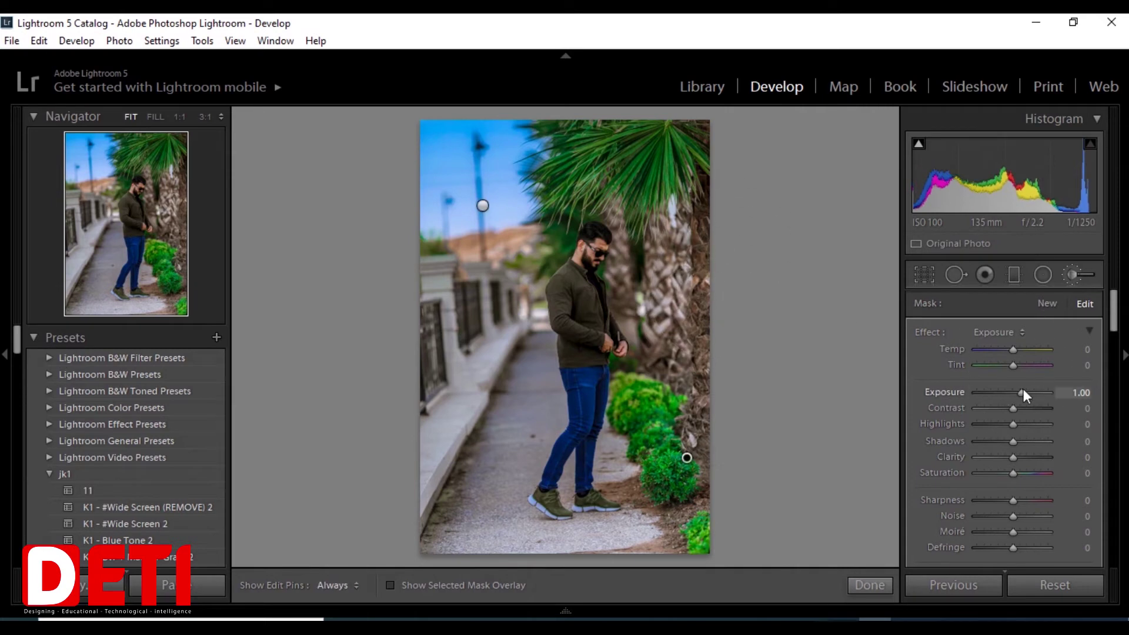
double_click(1023, 392)
drag(1000, 407, 962, 411)
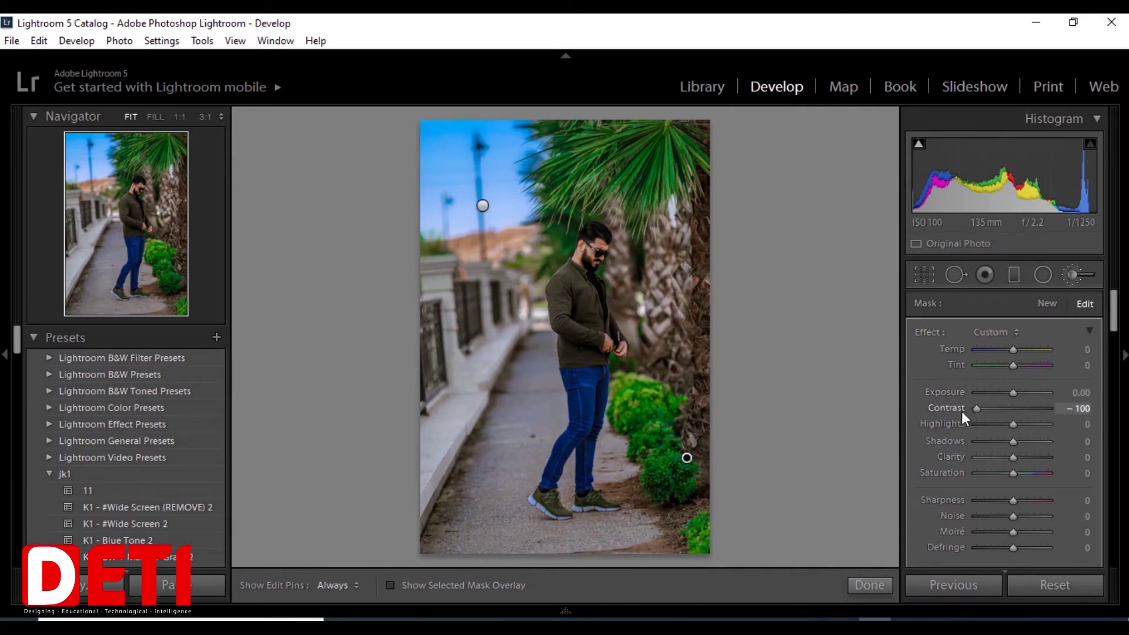
click(999, 457)
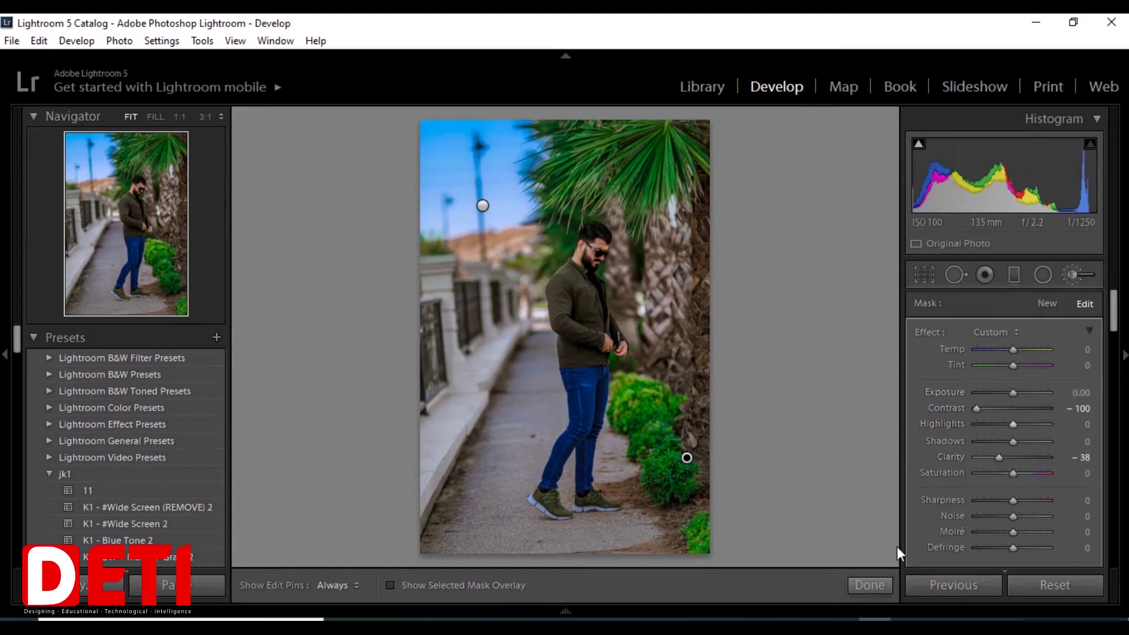
click(860, 584)
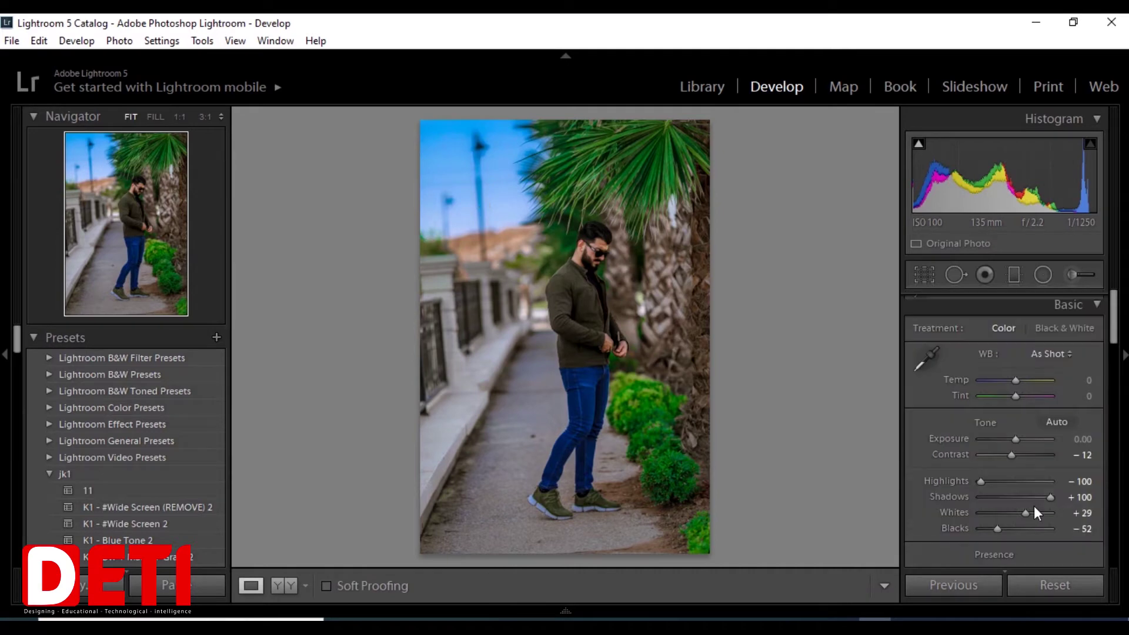
Step: Set the sharpening Amount to 59, checking the man's face at 1:1
scroll(1034, 506, down, 15)
scroll(1035, 506, down, 4)
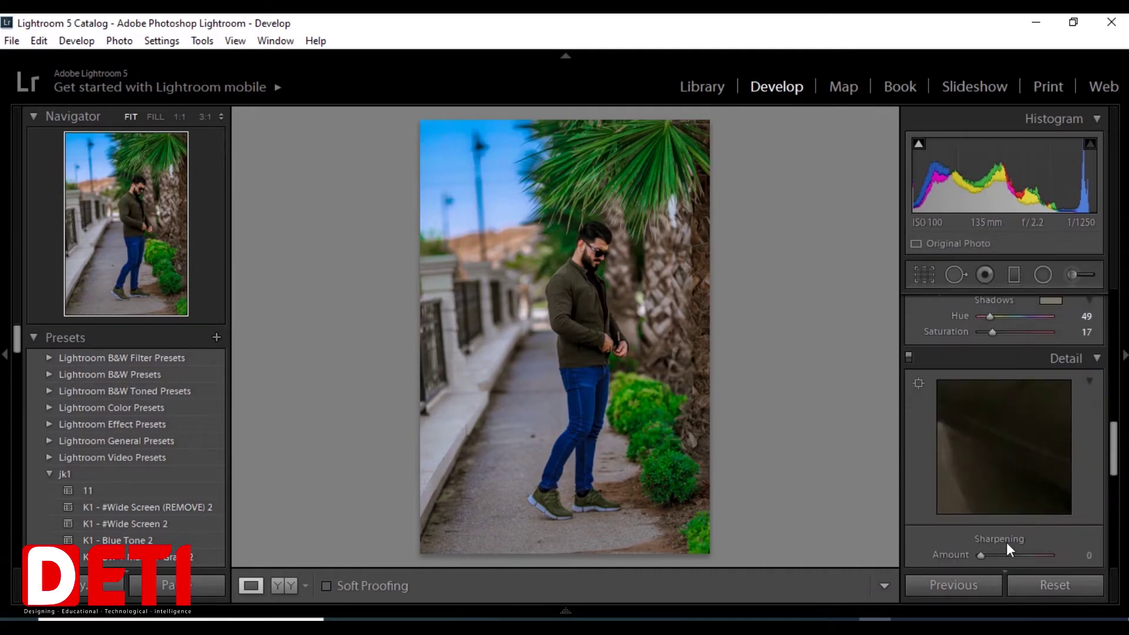
click(1021, 557)
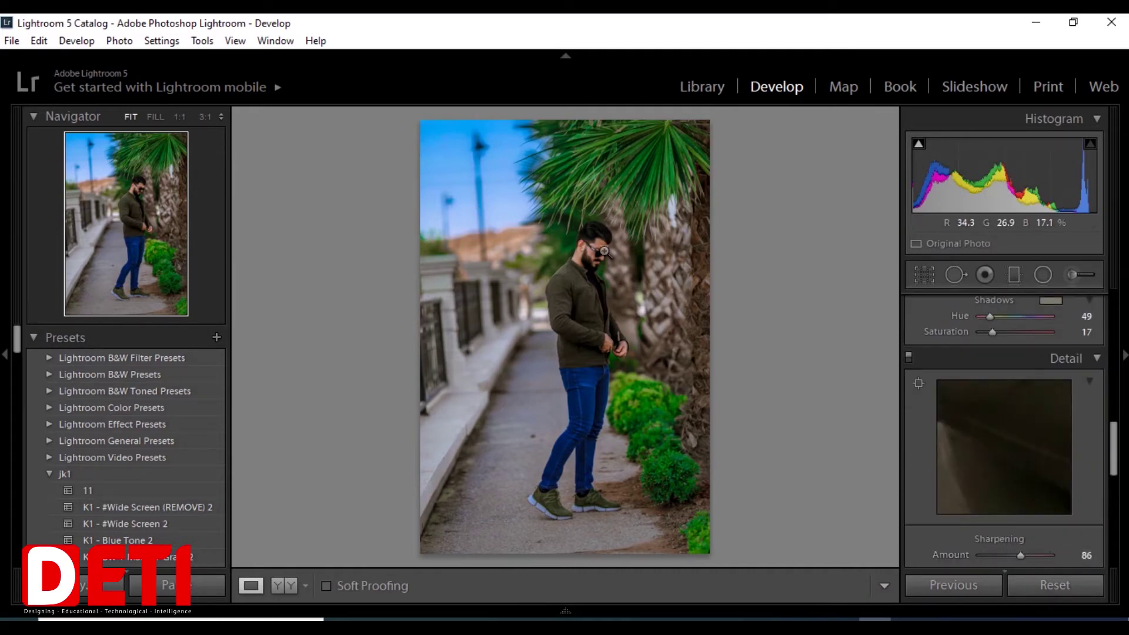
click(597, 248)
mouse_move(1015, 554)
mouse_down()
mouse_move(944, 554)
mouse_move(1011, 554)
mouse_up()
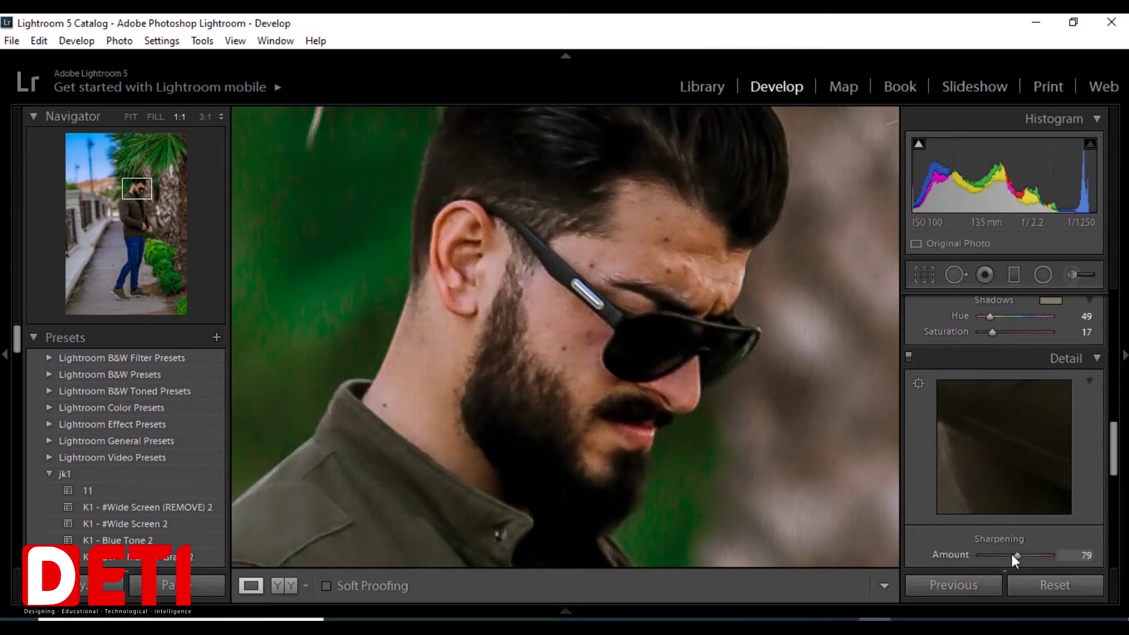
click(838, 474)
scroll(983, 544, down, 3)
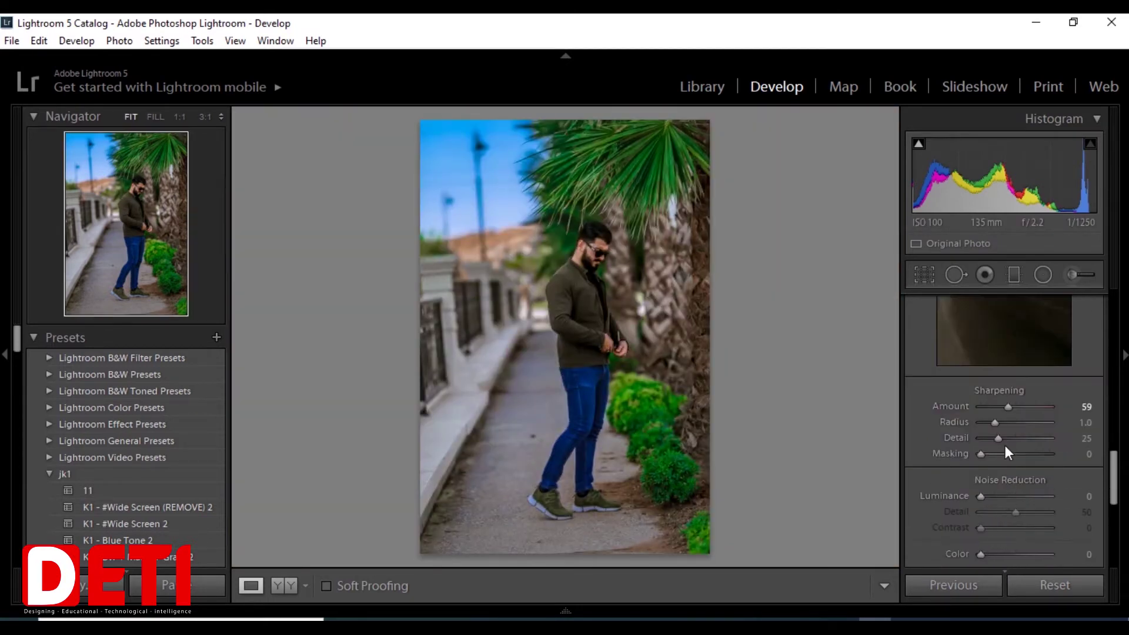
click(614, 266)
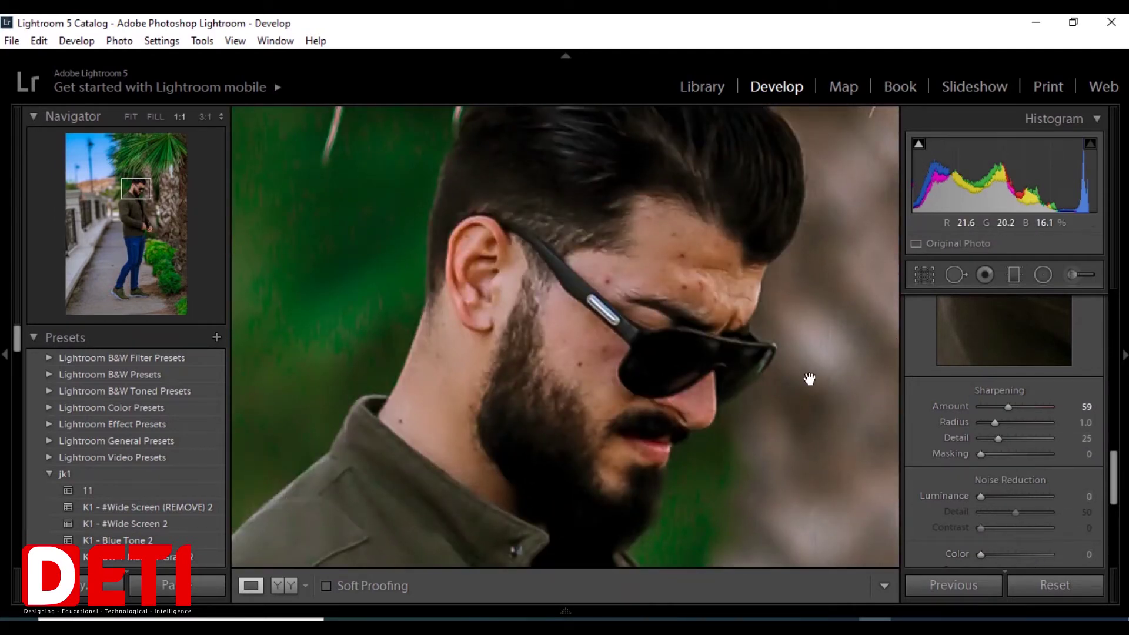
Step: Set sharpening Radius 1.7 and Masking 69, with noise reduction Luminance 17 and Color 50
click(1016, 554)
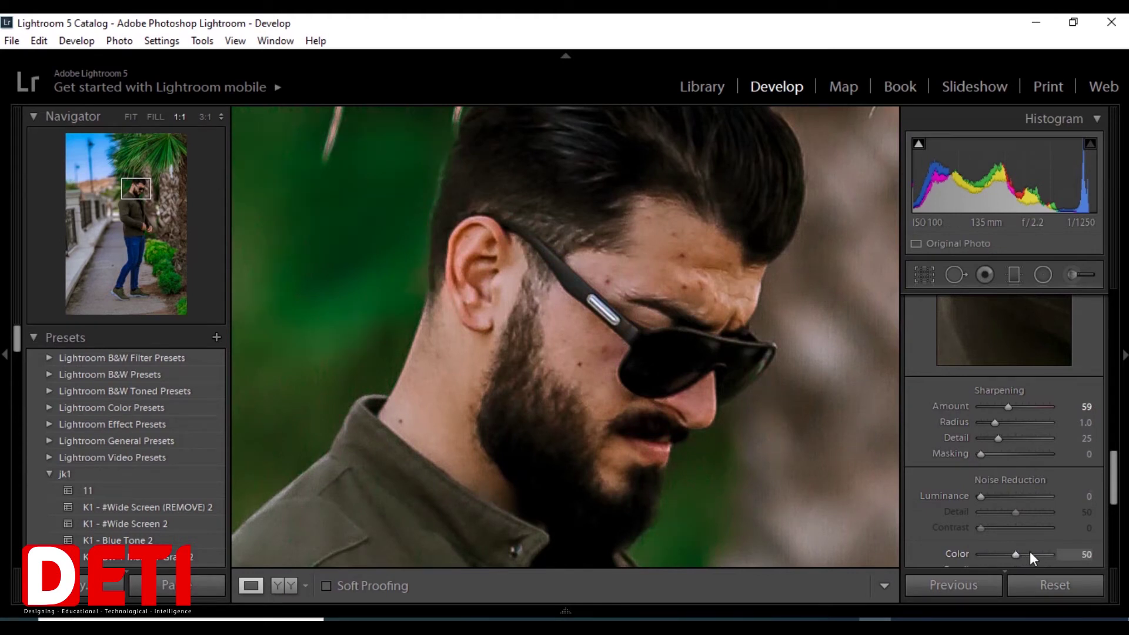
drag(995, 422, 1029, 457)
key(alt)
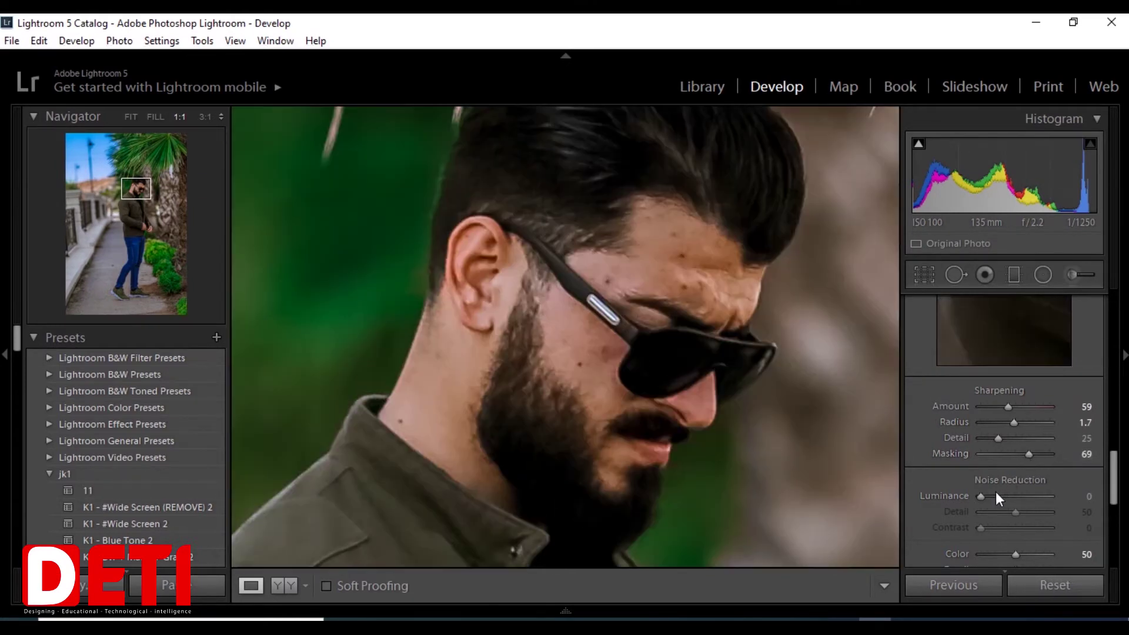
mouse_move(996, 495)
mouse_down()
mouse_move(987, 499)
mouse_move(999, 498)
mouse_up()
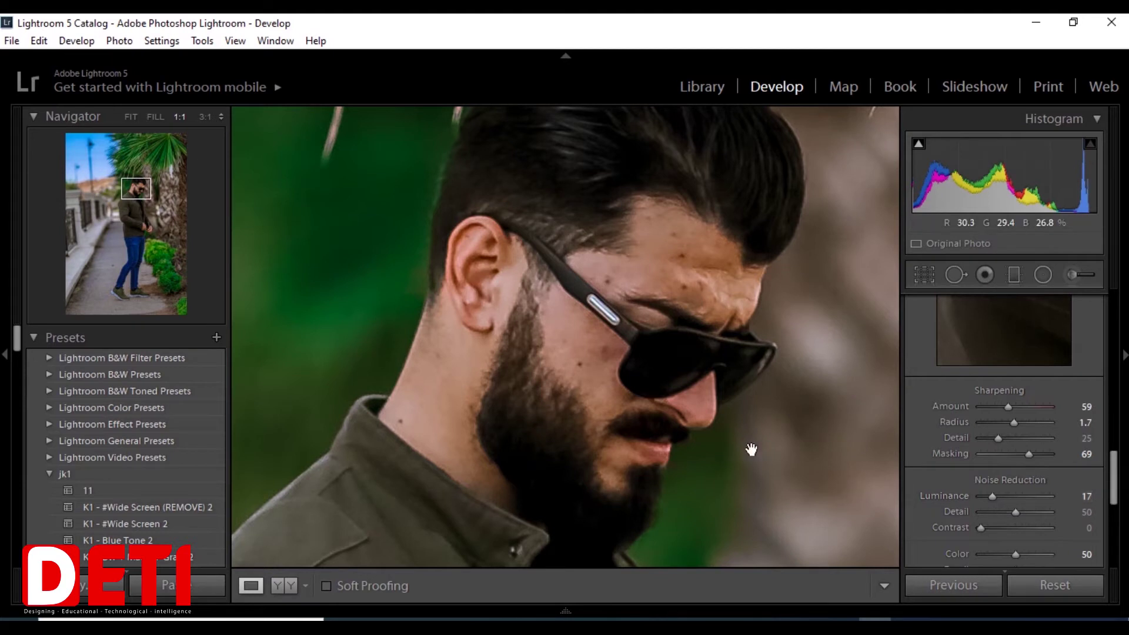
click(753, 451)
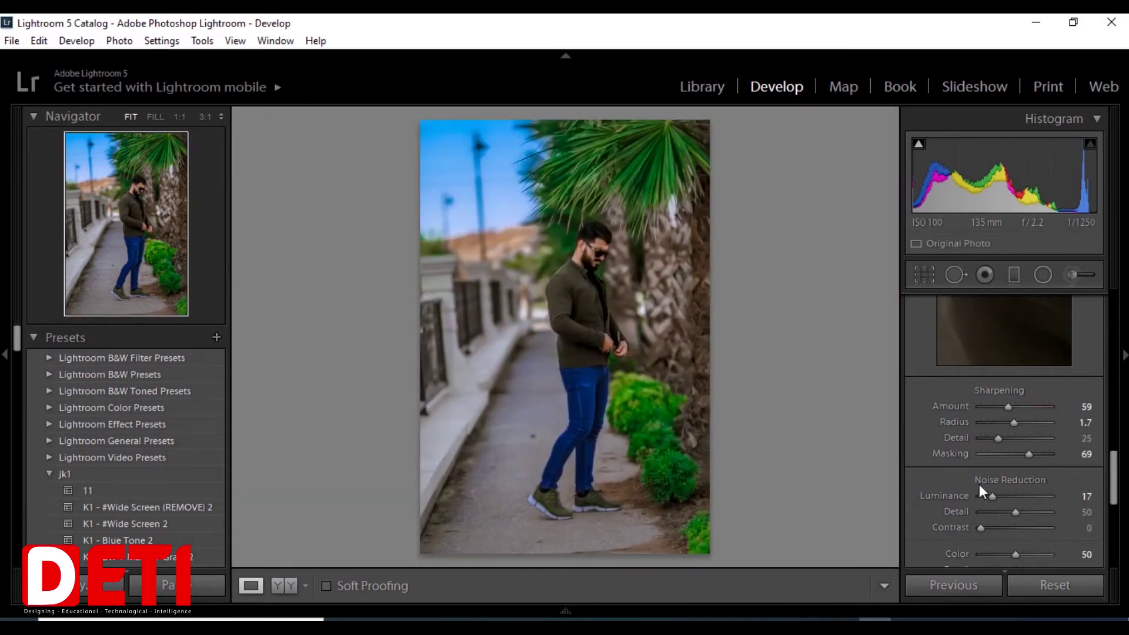
scroll(979, 485, down, 3)
scroll(979, 485, down, 3)
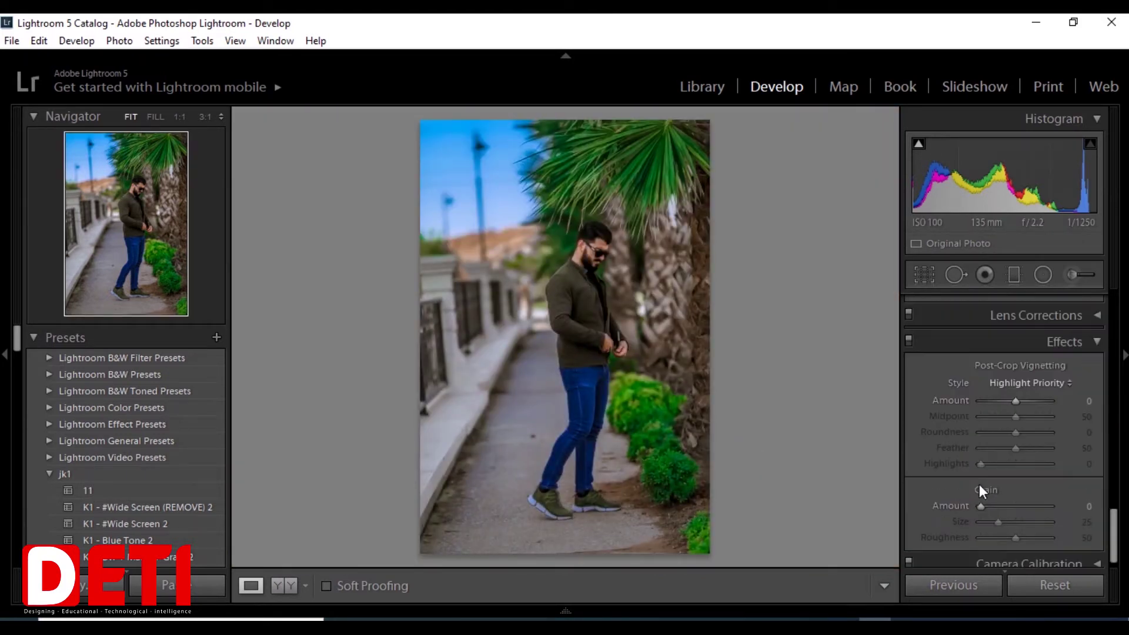
scroll(939, 442, up, 3)
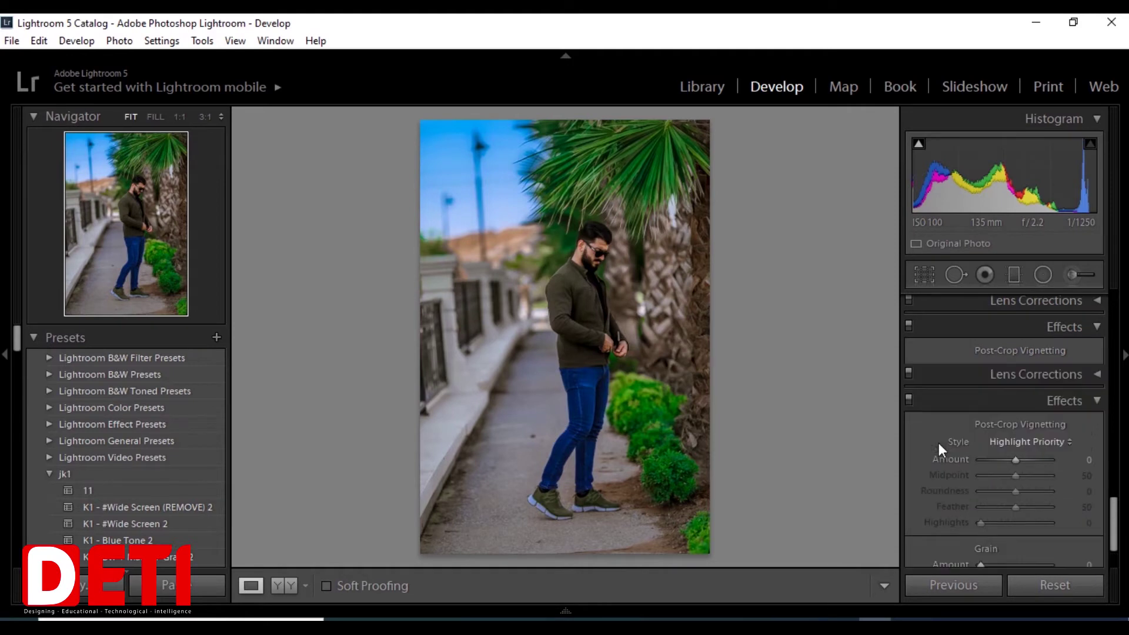
click(907, 620)
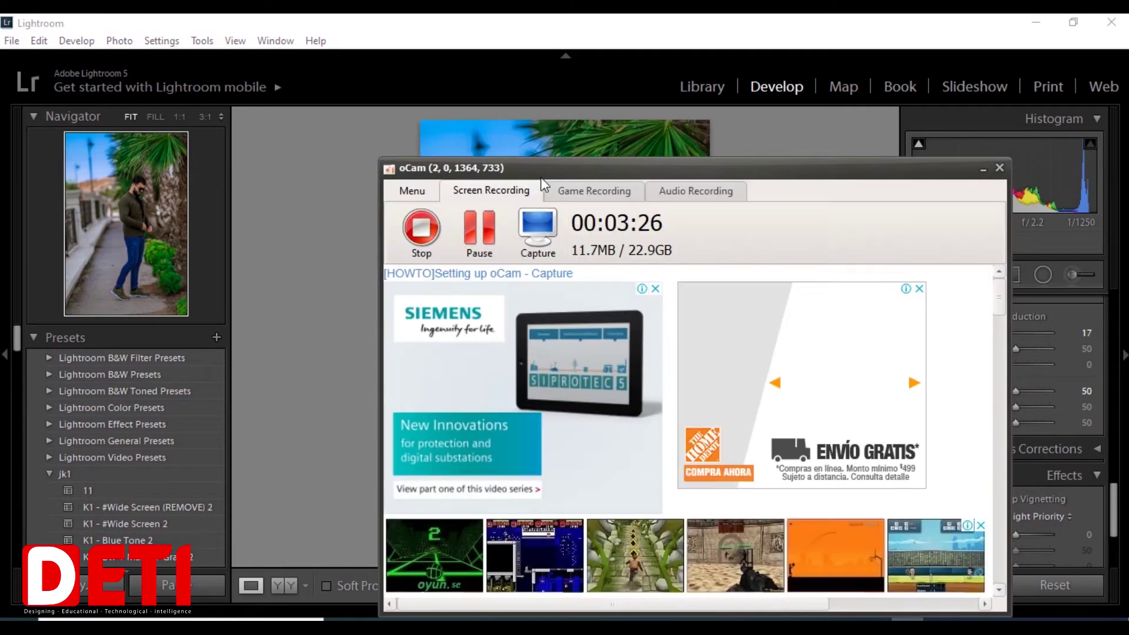
Step: Load the edited photo into Nik Color Efex Pro 4 from Photoshop's Filter menu
click(480, 232)
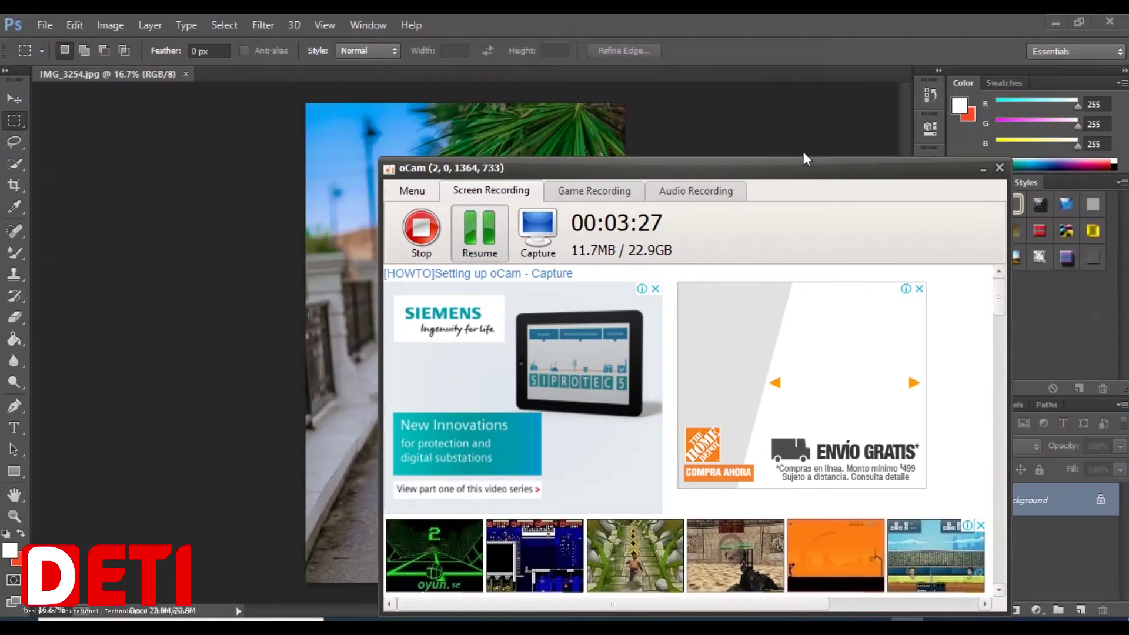
click(983, 169)
click(261, 28)
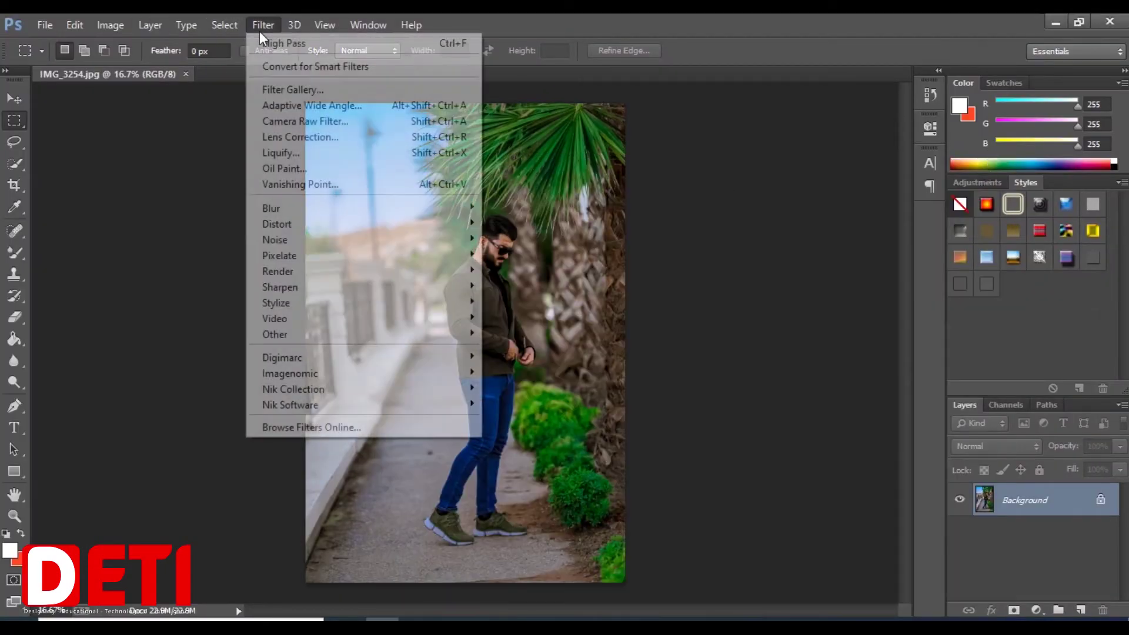
mouse_move(368, 384)
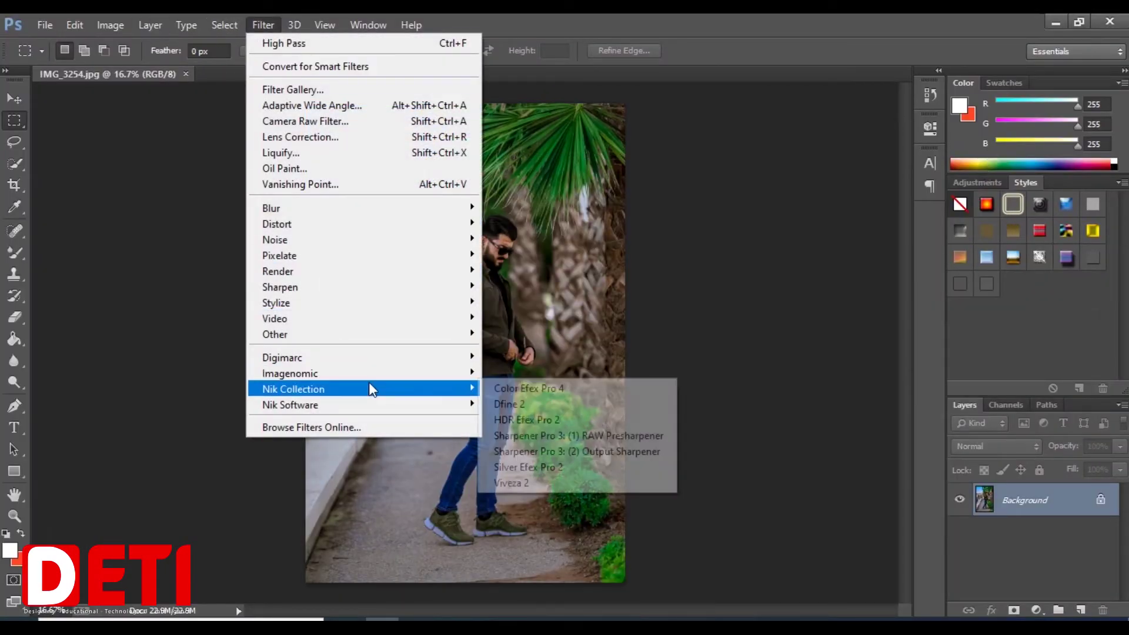
click(548, 389)
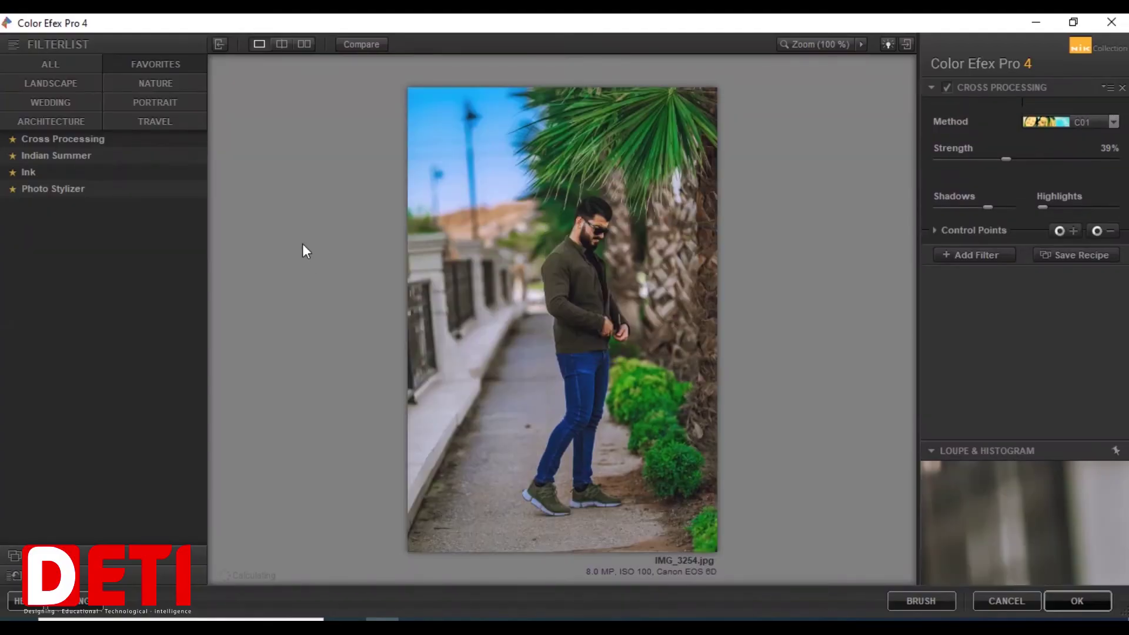
Step: Set the Cross Processing filter's shadows to 72% and its opacity to 55%
drag(961, 210, 991, 207)
click(996, 230)
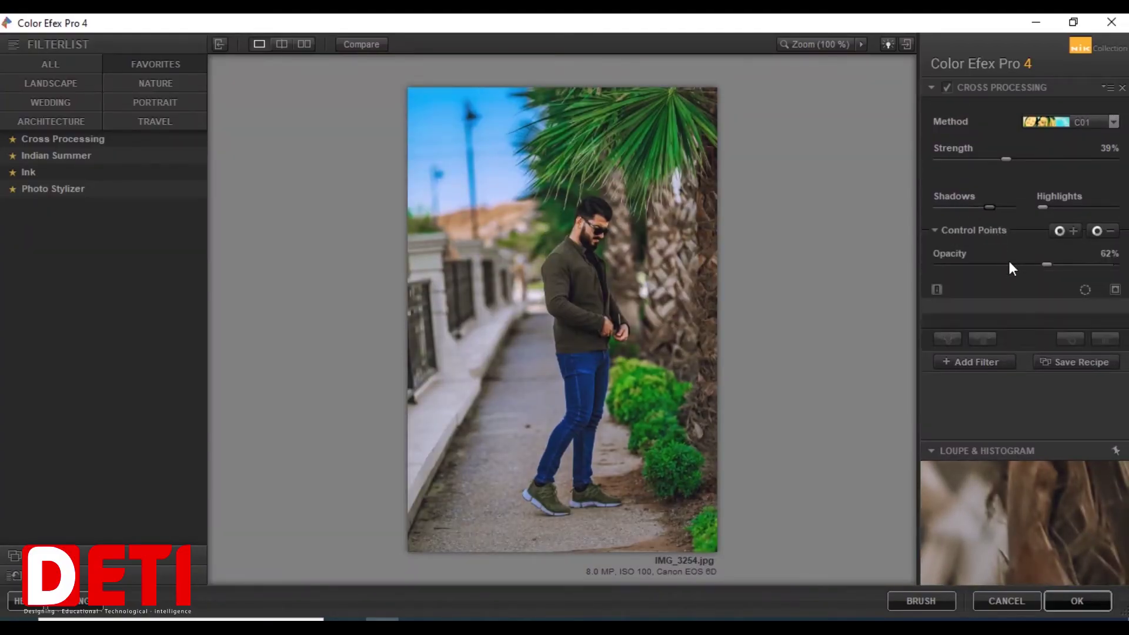
drag(1013, 269, 1038, 270)
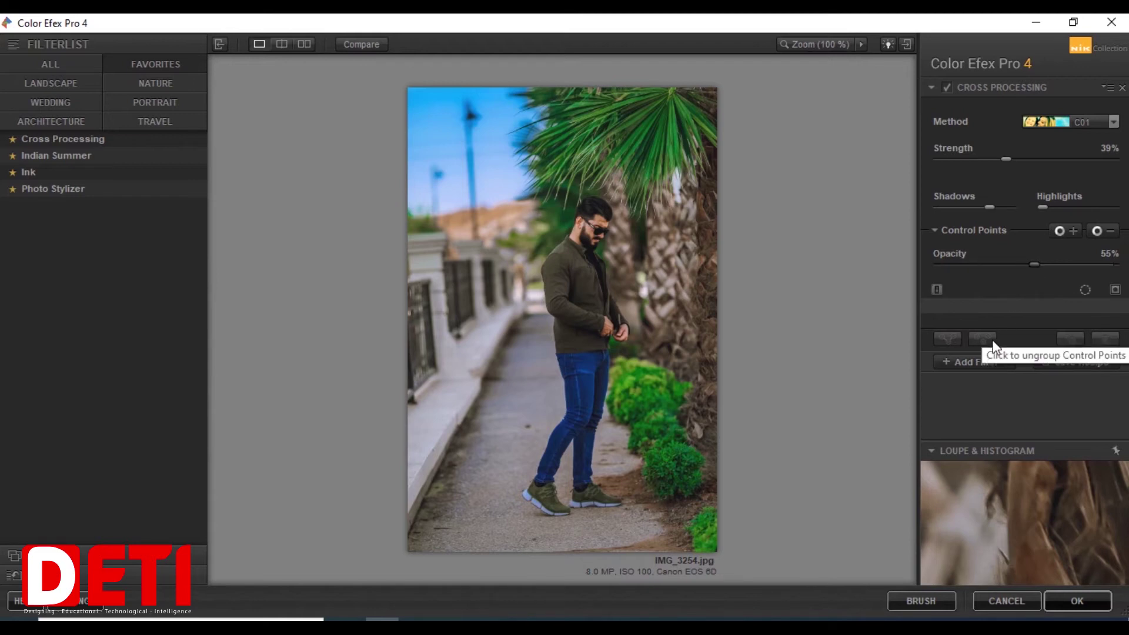
Step: Add a Photo Stylizer filter and lower its opacity to 41% so foliage turns green again
click(984, 364)
click(111, 190)
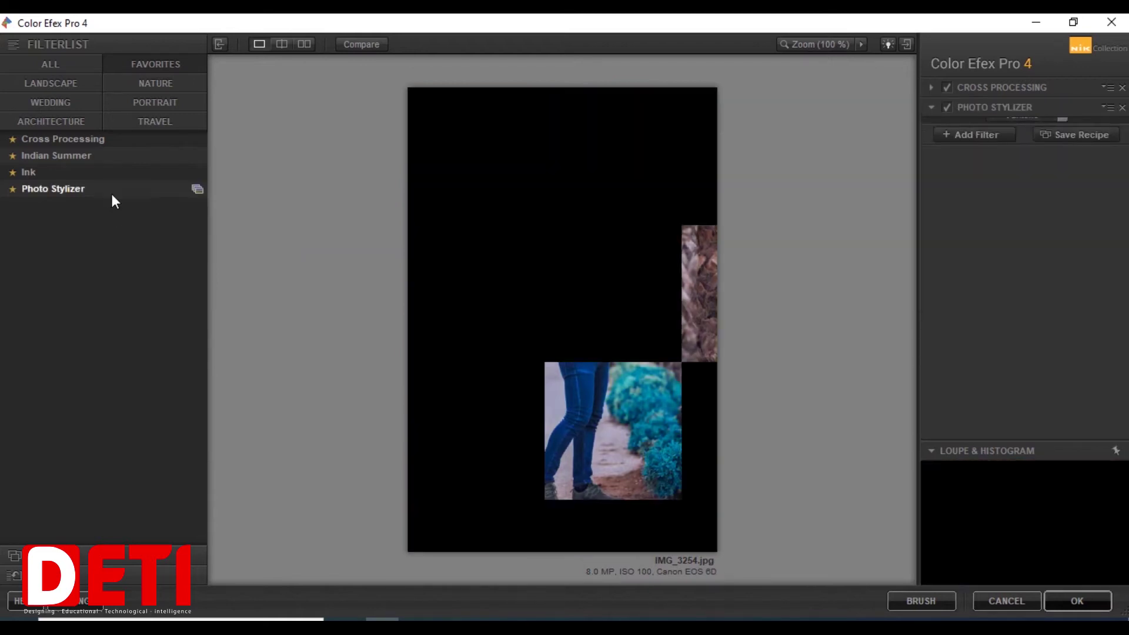
click(979, 262)
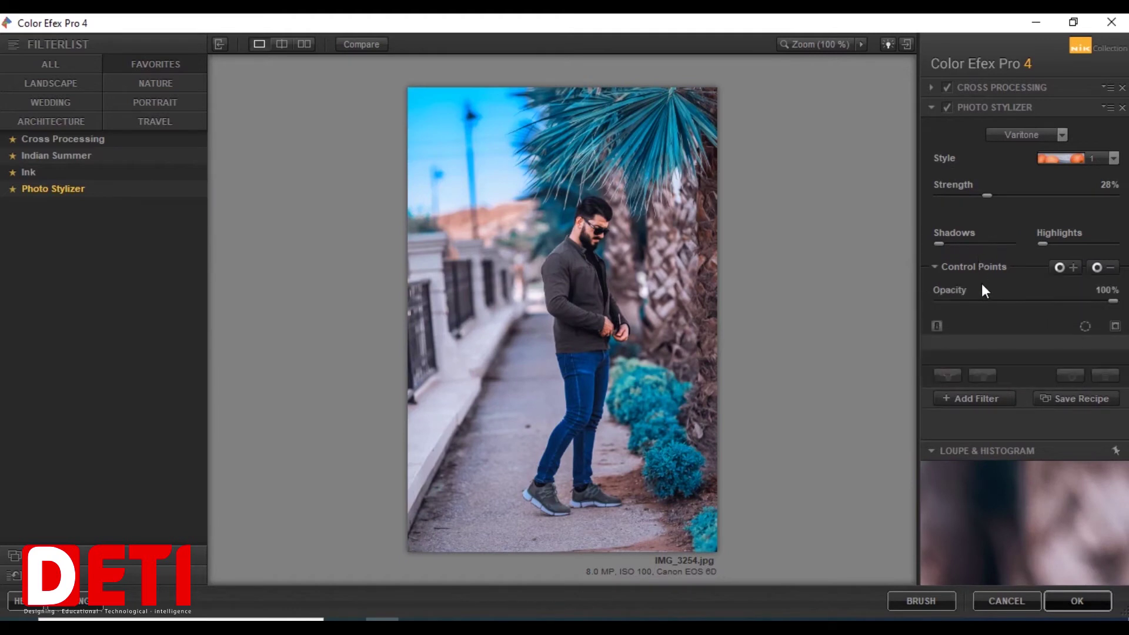
drag(983, 298, 1010, 302)
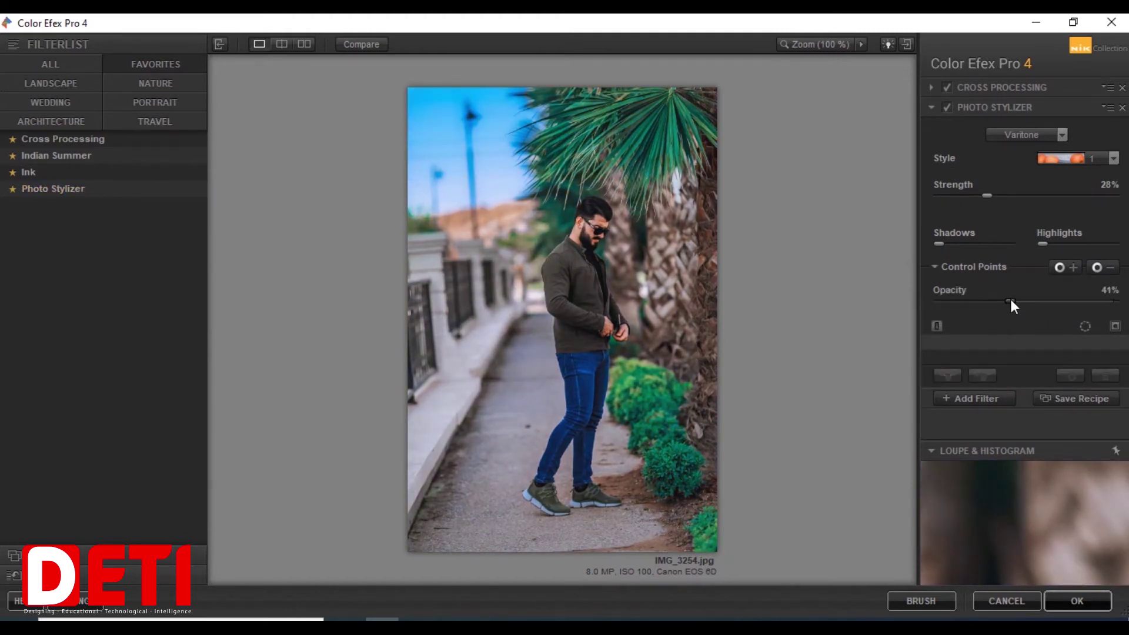
click(962, 400)
Step: Add a Cross Processing filter using method L03 at about 25% opacity
click(96, 156)
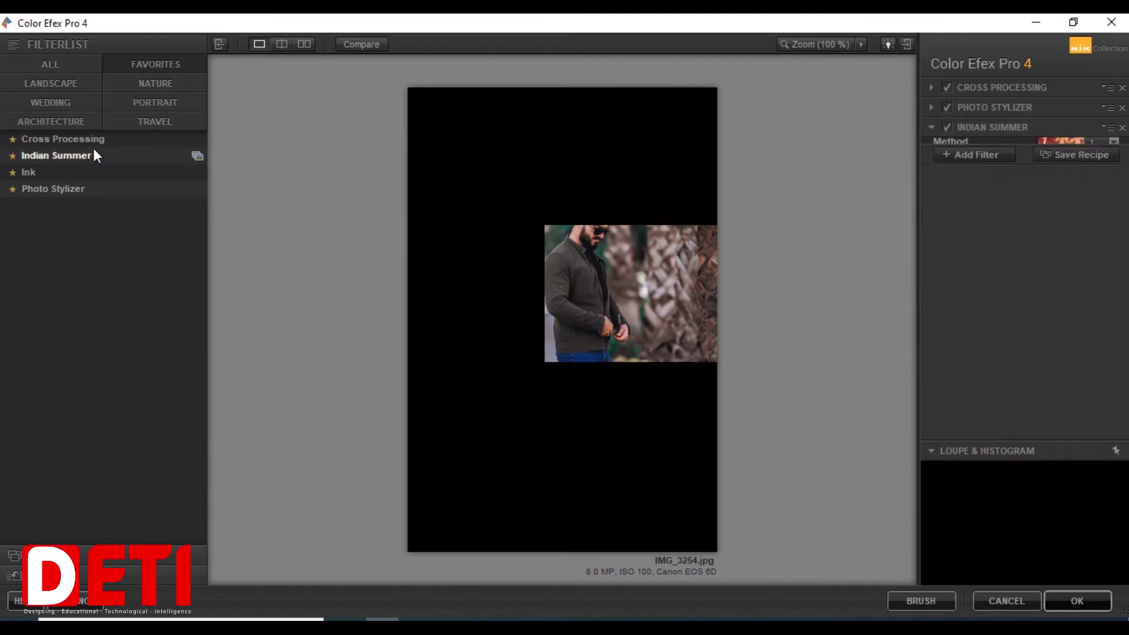
click(97, 141)
click(1063, 165)
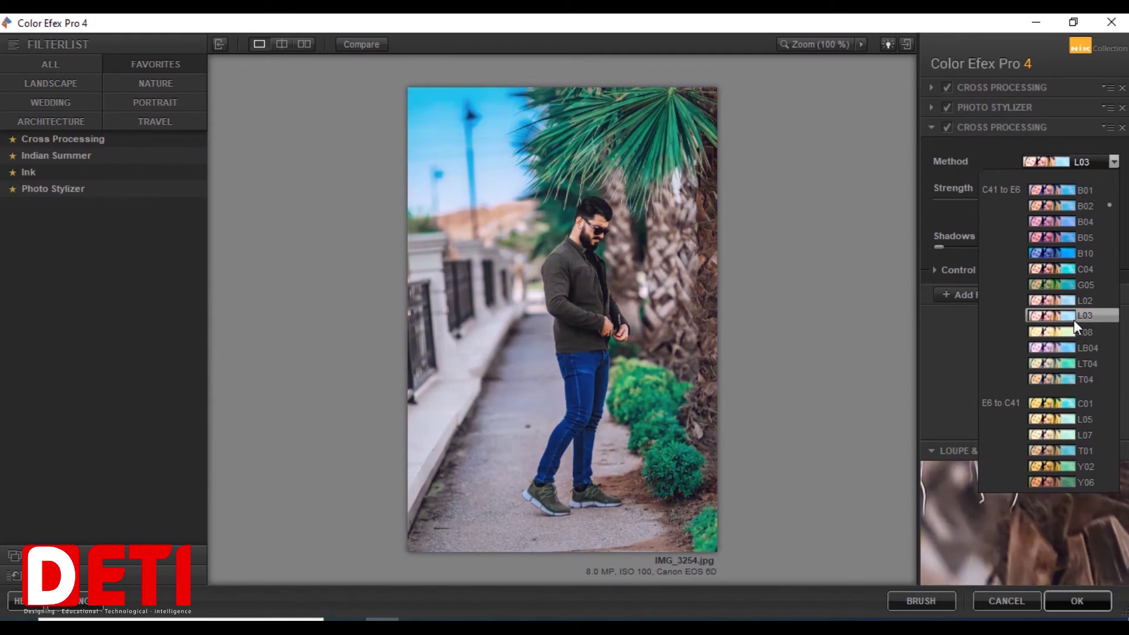
click(1074, 318)
click(975, 268)
click(984, 303)
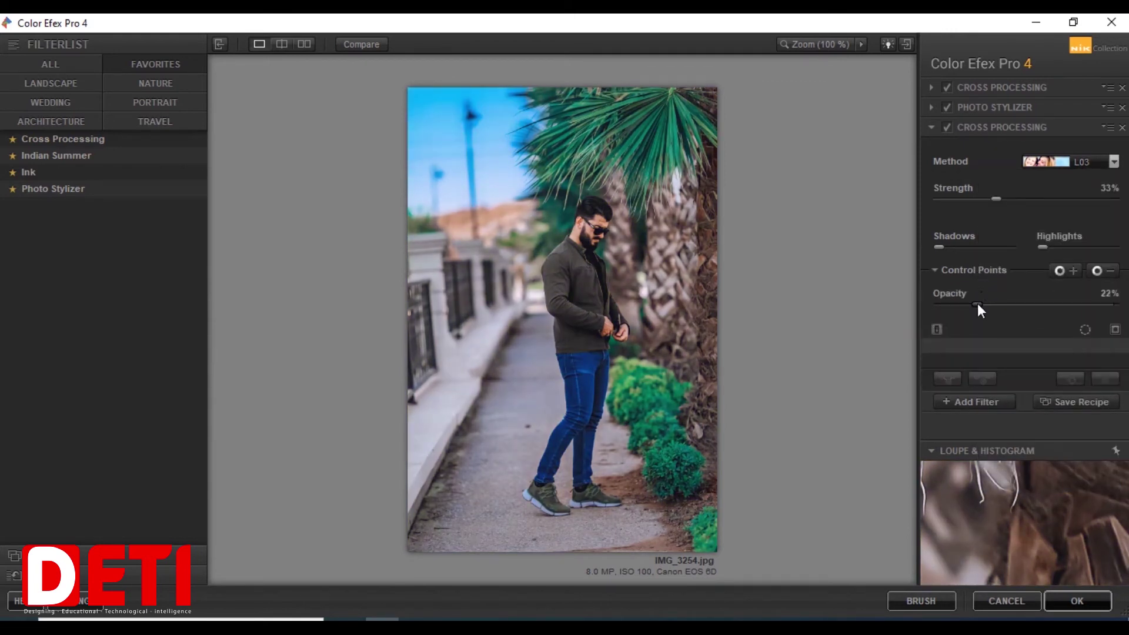
Step: Add an Ink filter with Color Set 2, strength 10% and opacity 25%
click(974, 400)
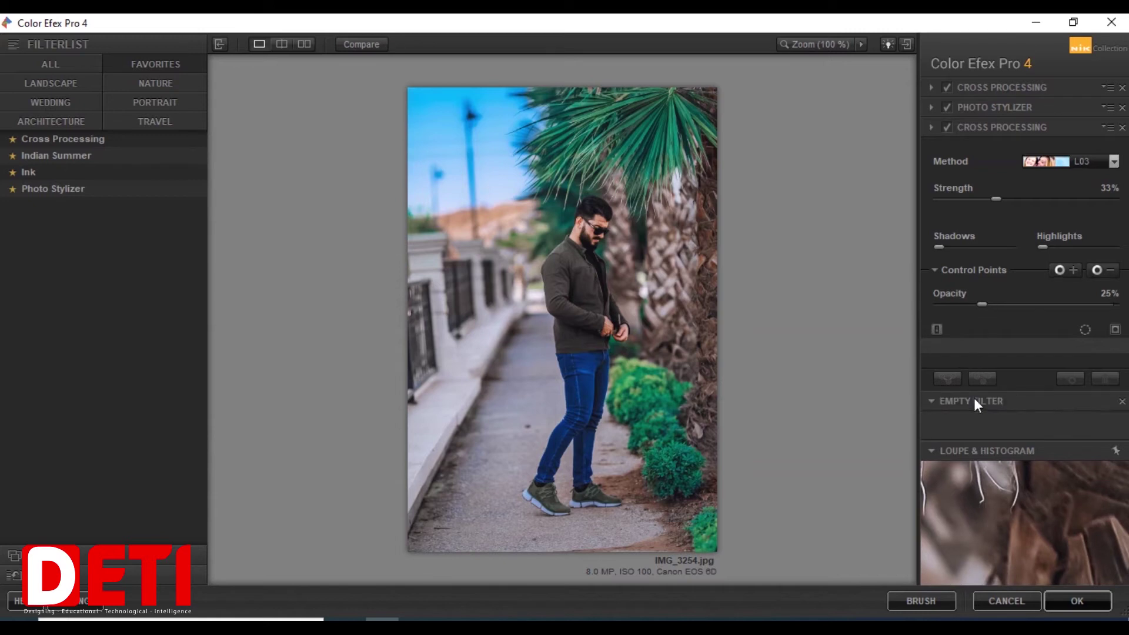
click(79, 174)
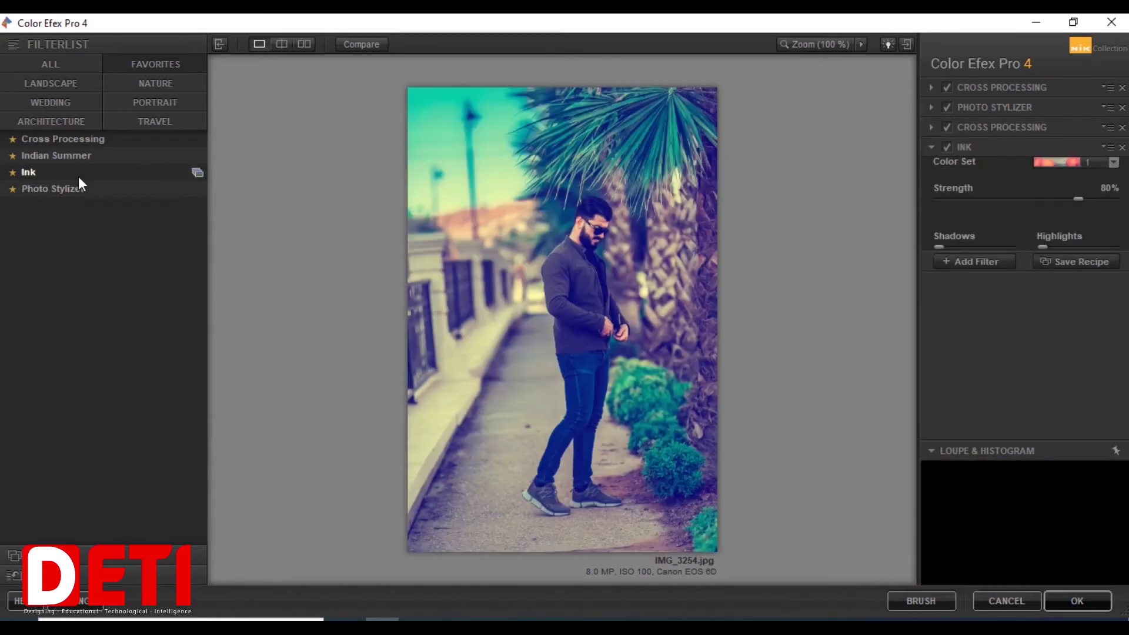
click(980, 292)
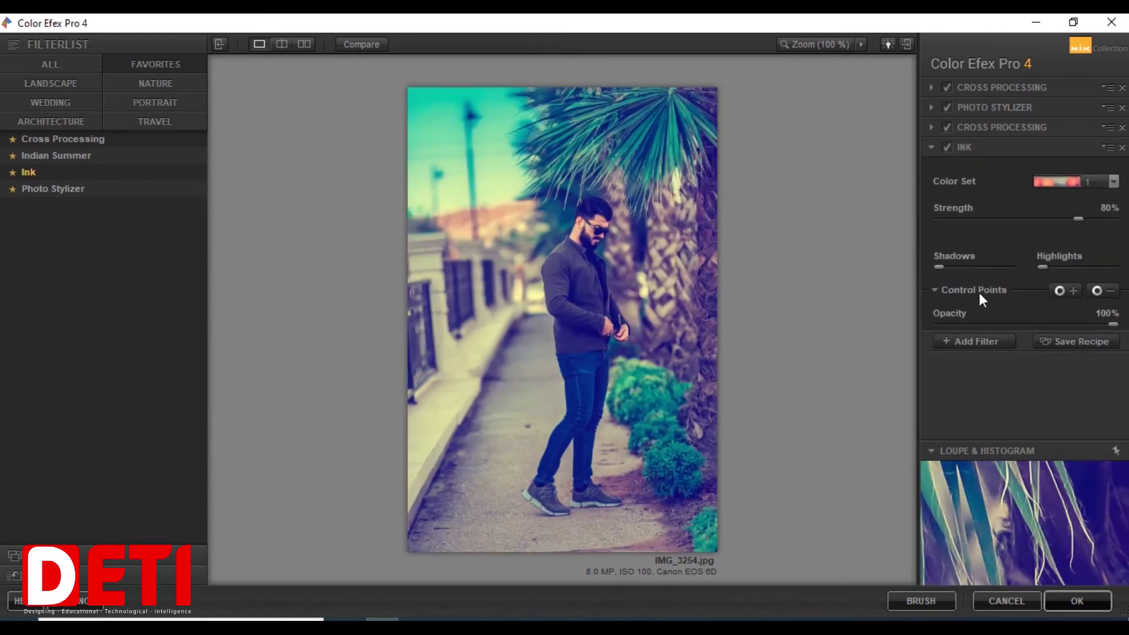
click(986, 324)
click(977, 217)
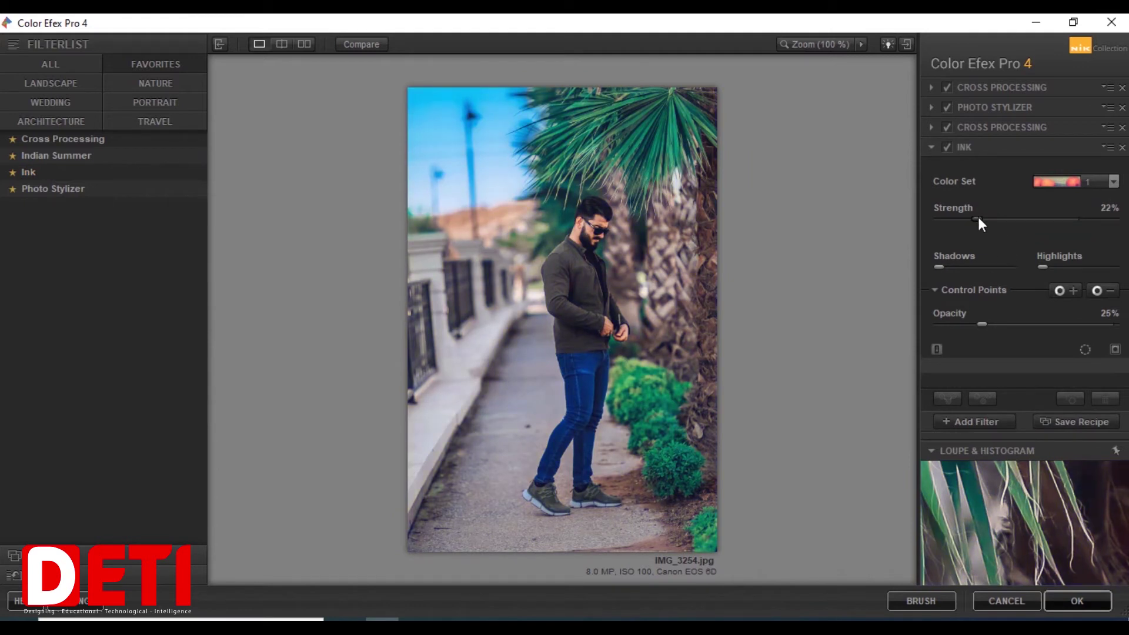
click(1062, 181)
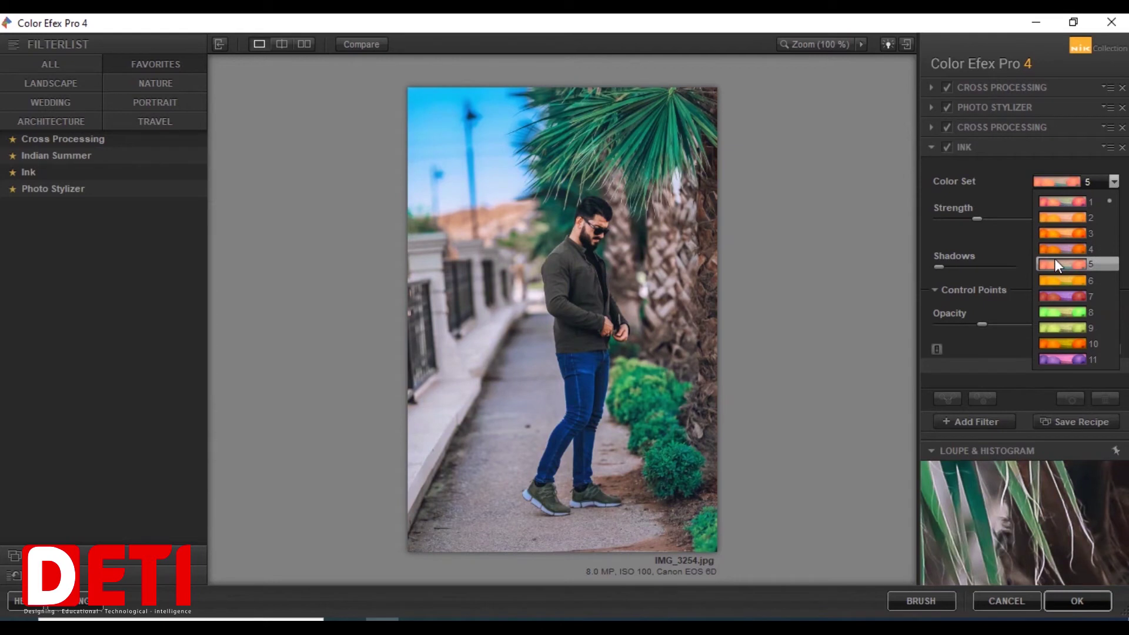
click(1063, 218)
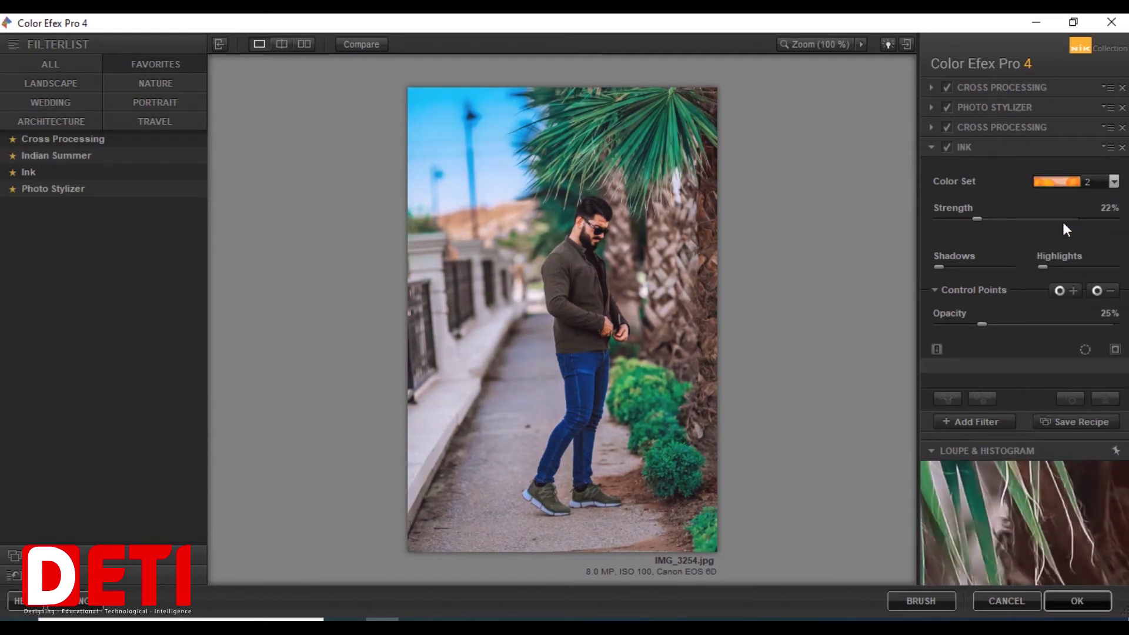
click(958, 217)
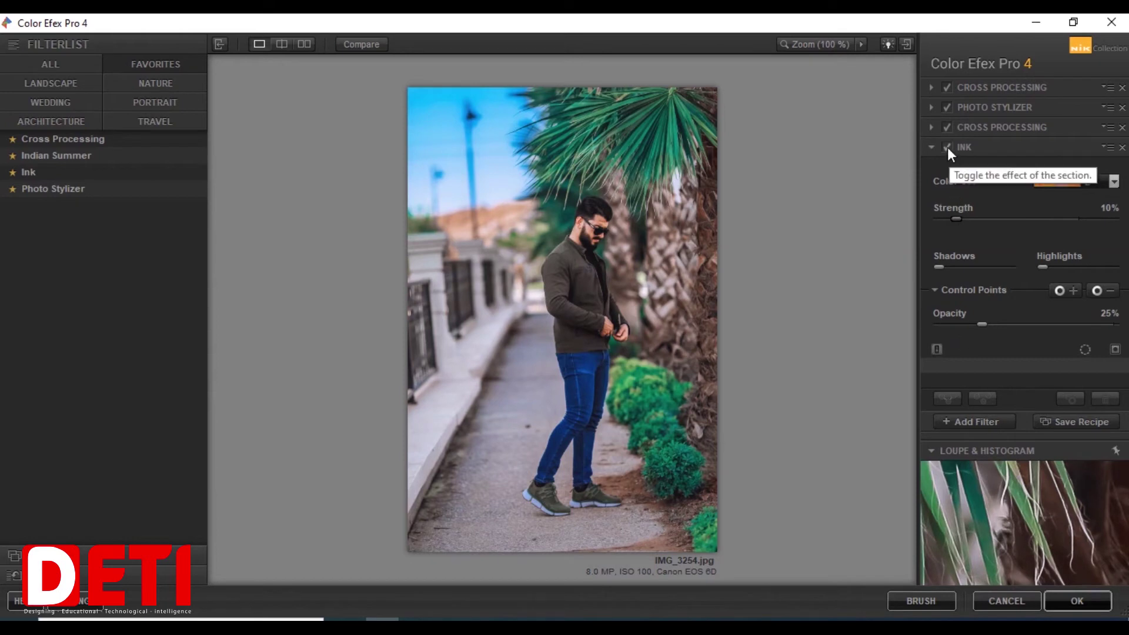
click(970, 422)
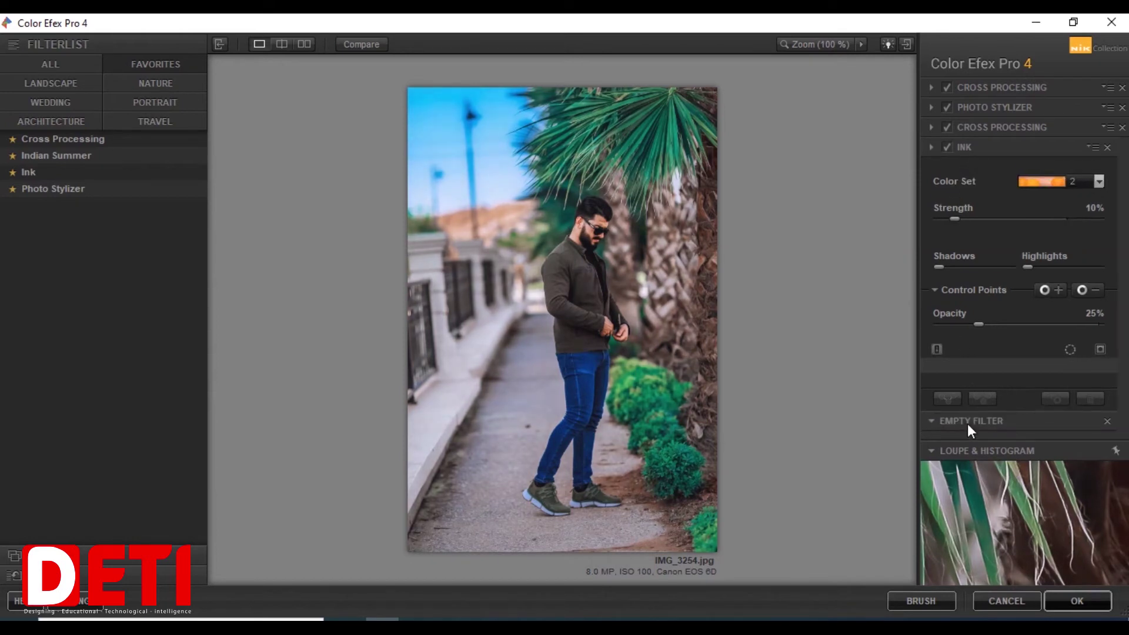
Step: Fill the fifth filter slot with Cross Processing method C01, raised Shadows and 14% opacity
click(129, 140)
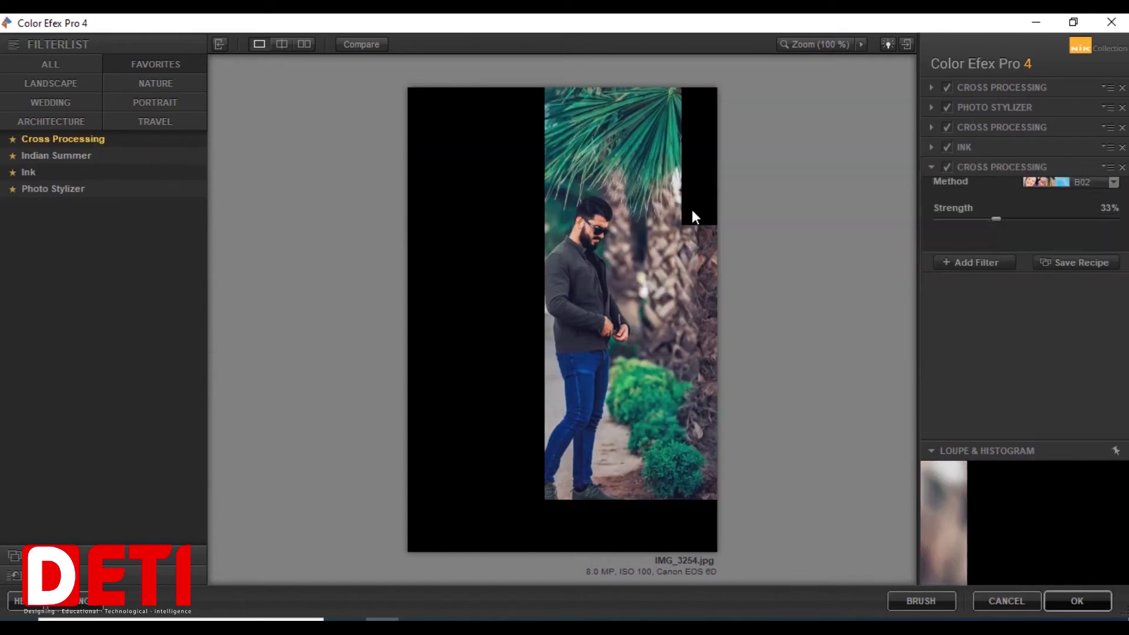
click(1063, 201)
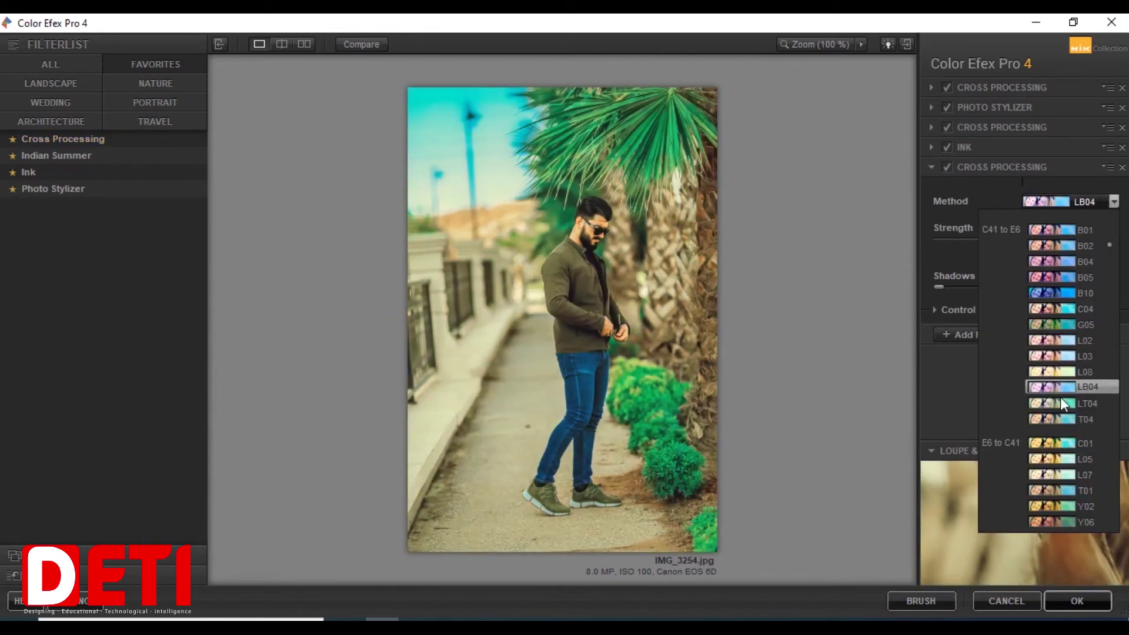
click(1057, 441)
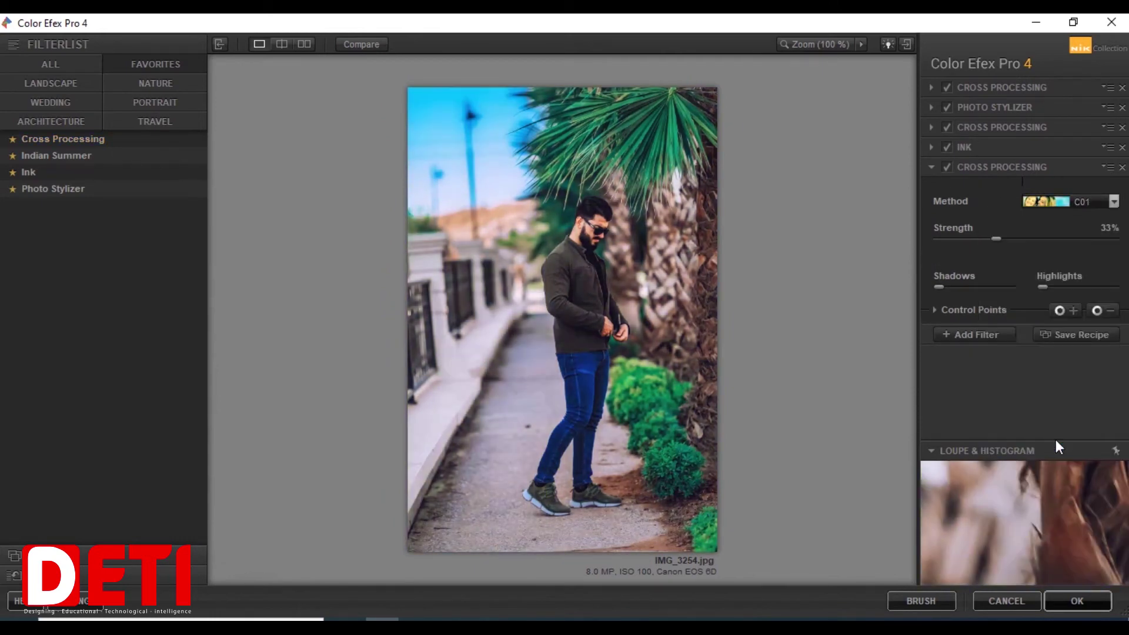
click(980, 288)
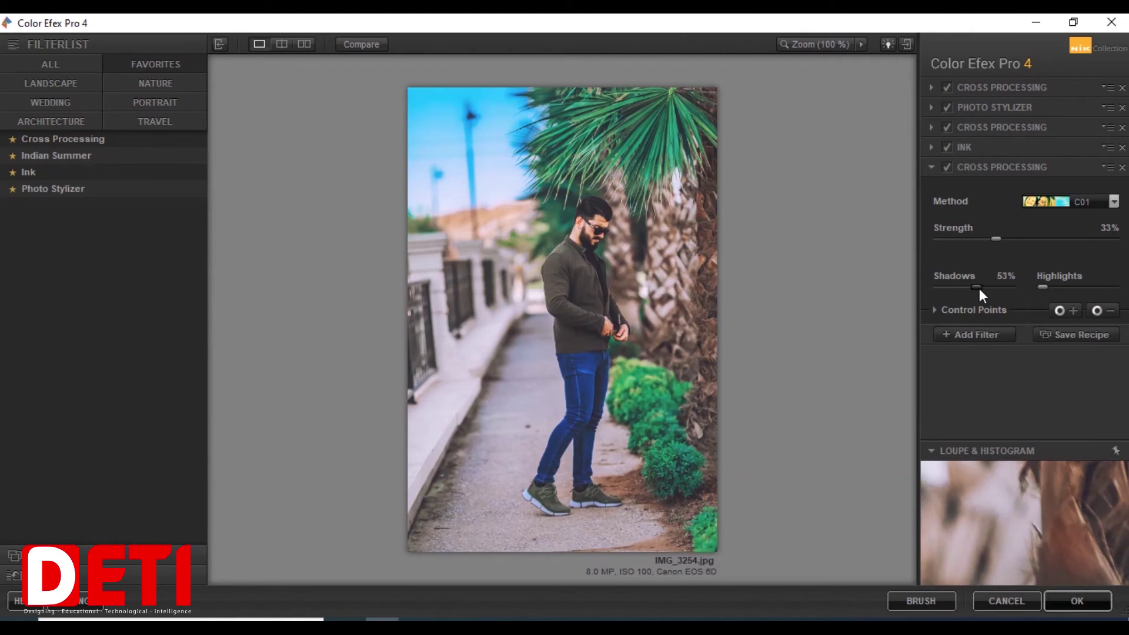
drag(979, 288, 962, 289)
click(969, 308)
click(962, 345)
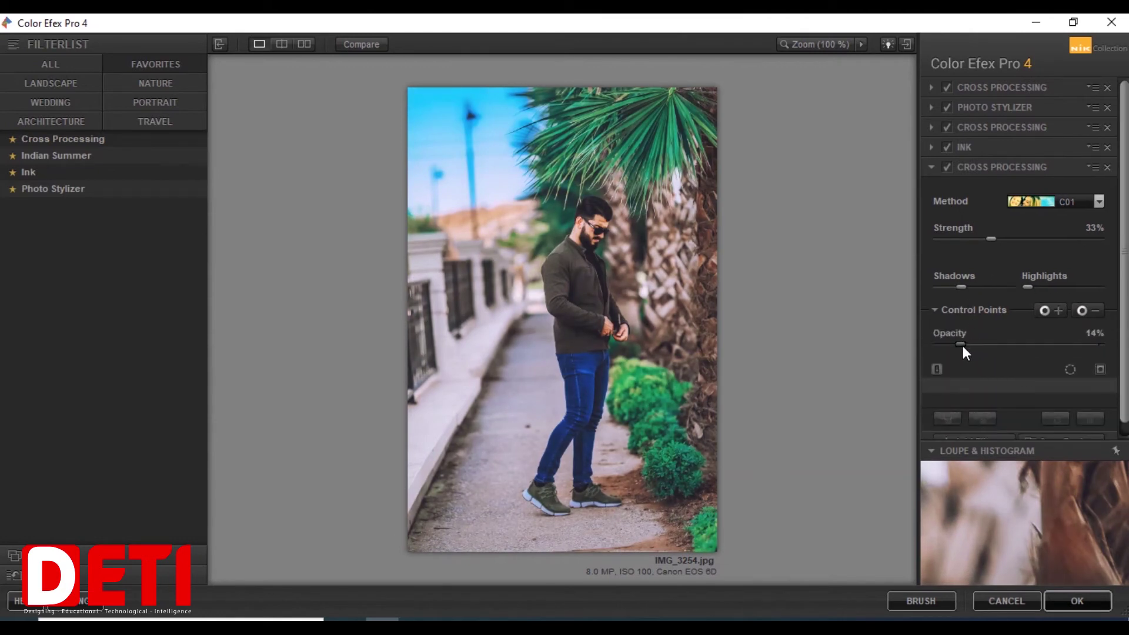
click(1009, 288)
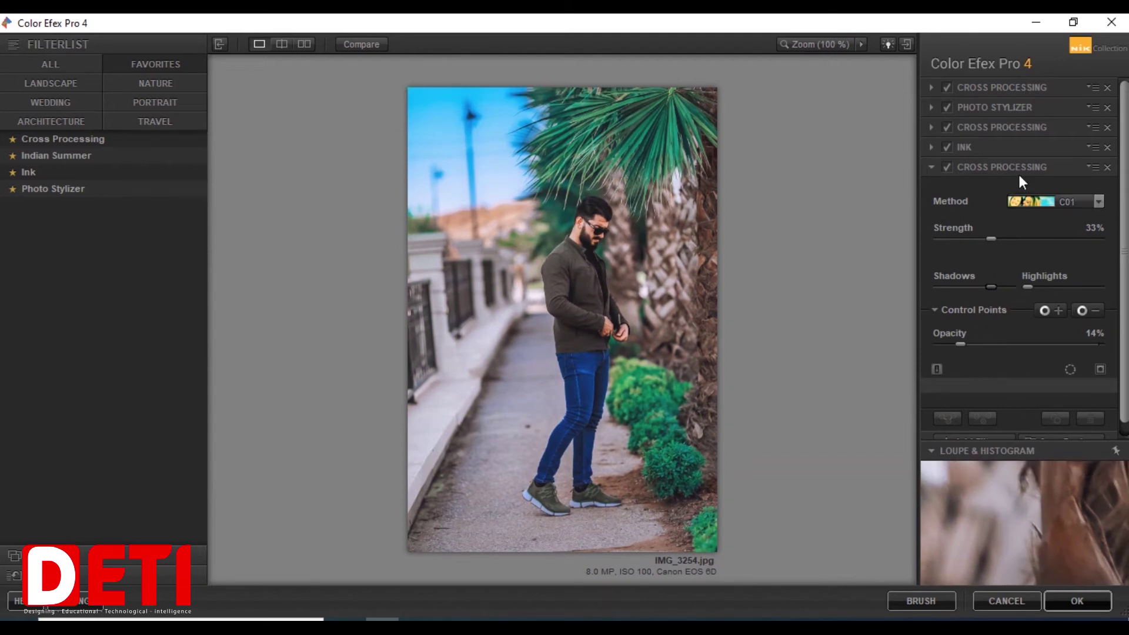
Step: Apply the Color Efex Pro 4 filter stack, returning it to Photoshop as a new layer
click(1073, 599)
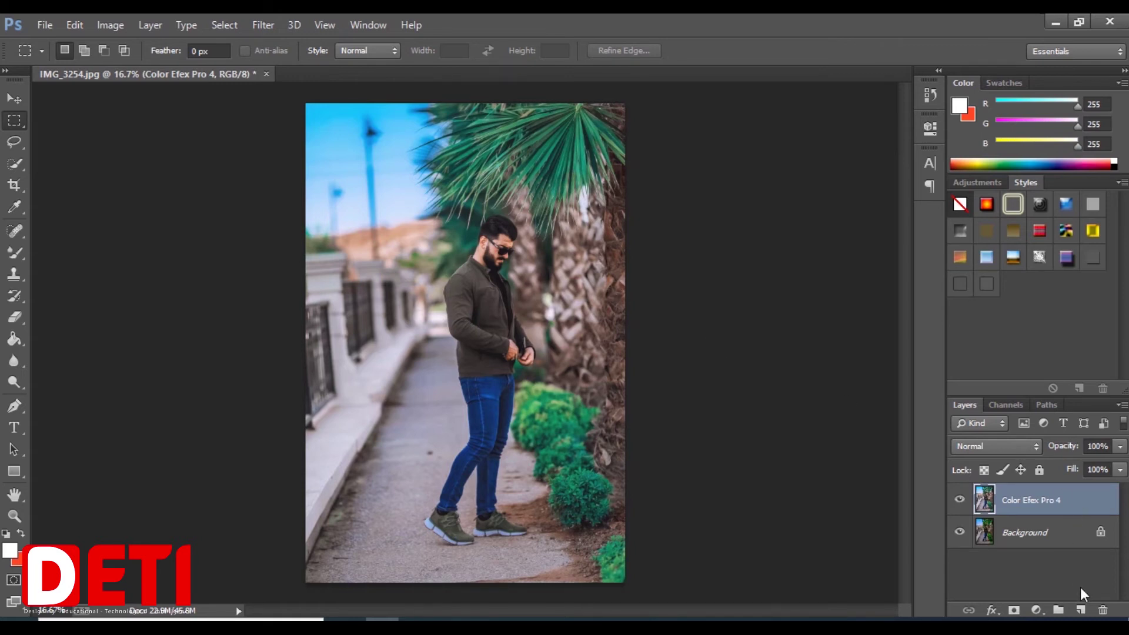
Step: Add a linear Gradient Fill layer using the Neutral Density preset
click(1081, 610)
click(1036, 610)
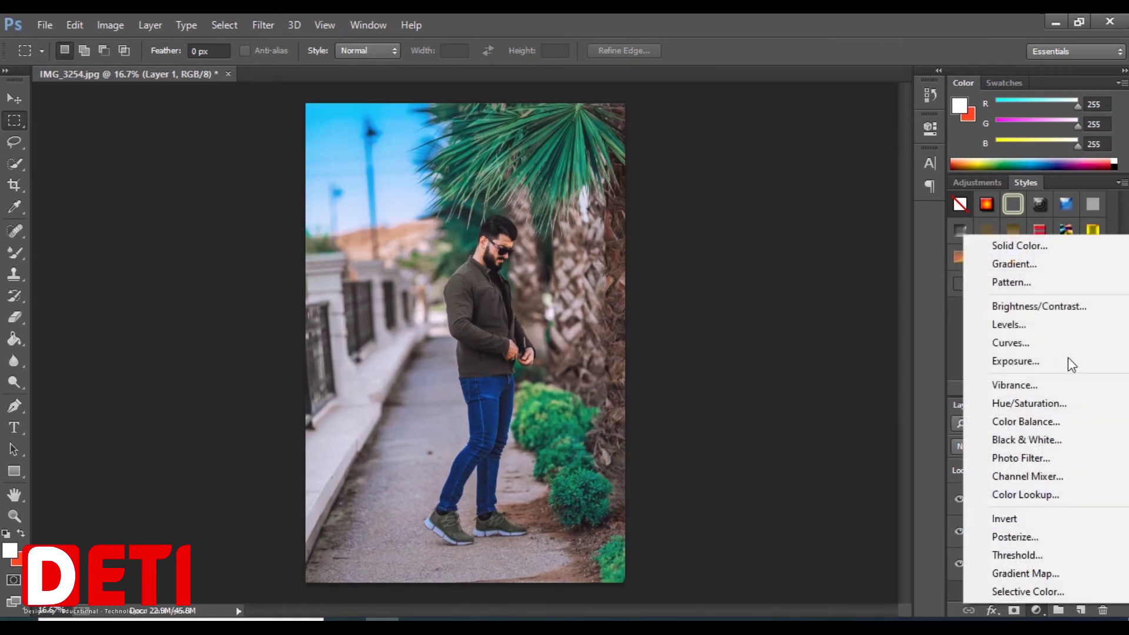
click(1064, 266)
click(730, 229)
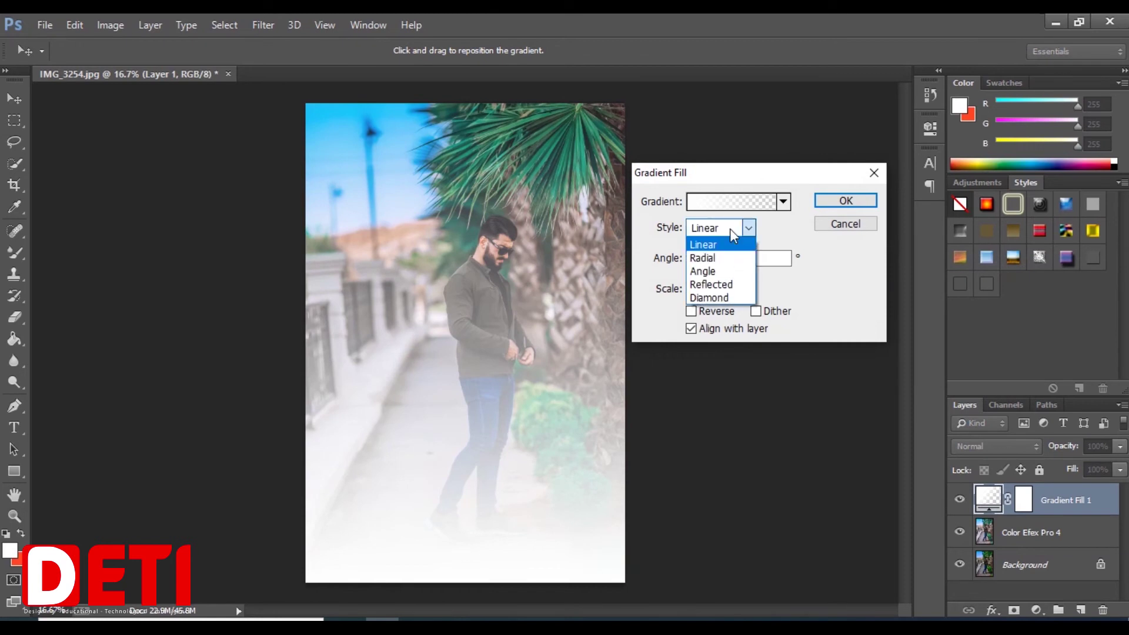
click(733, 232)
click(736, 200)
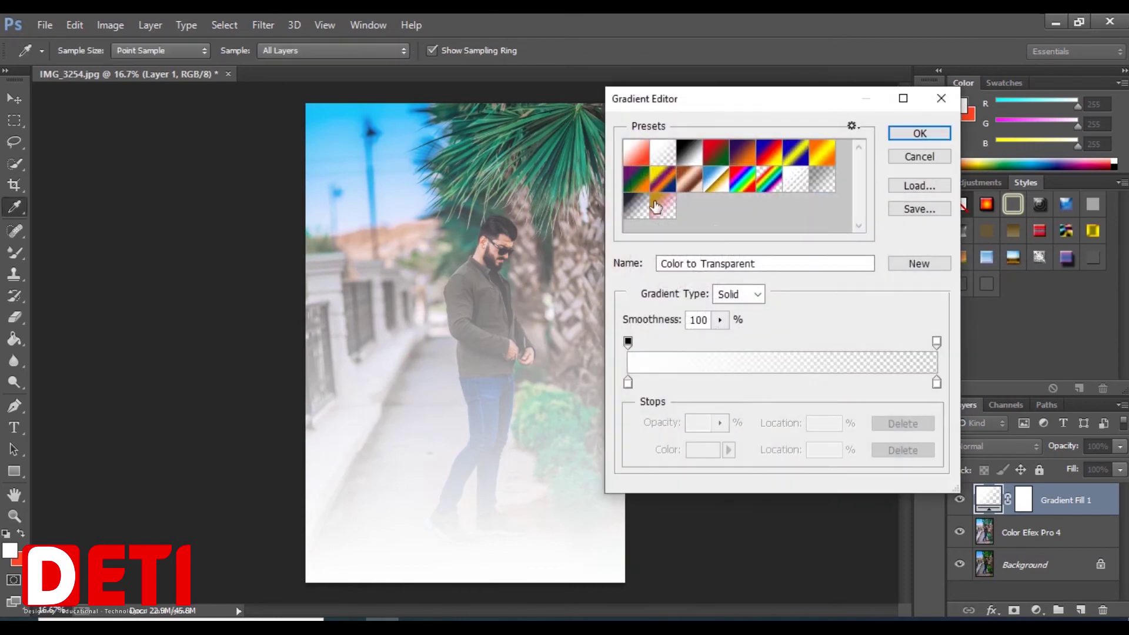
click(798, 186)
click(821, 182)
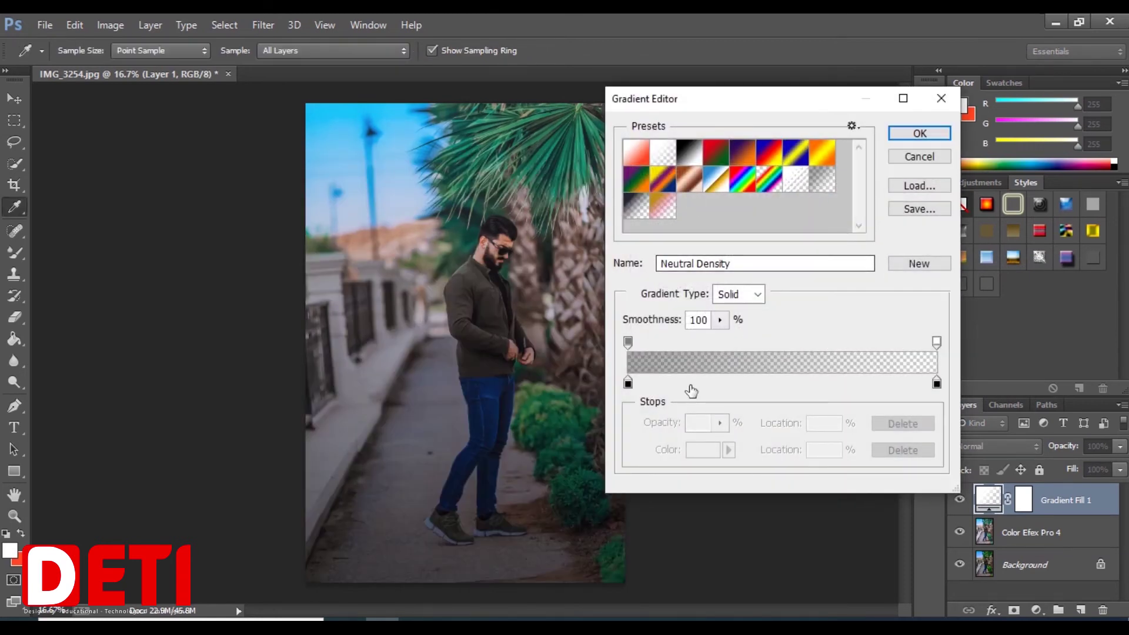
click(917, 133)
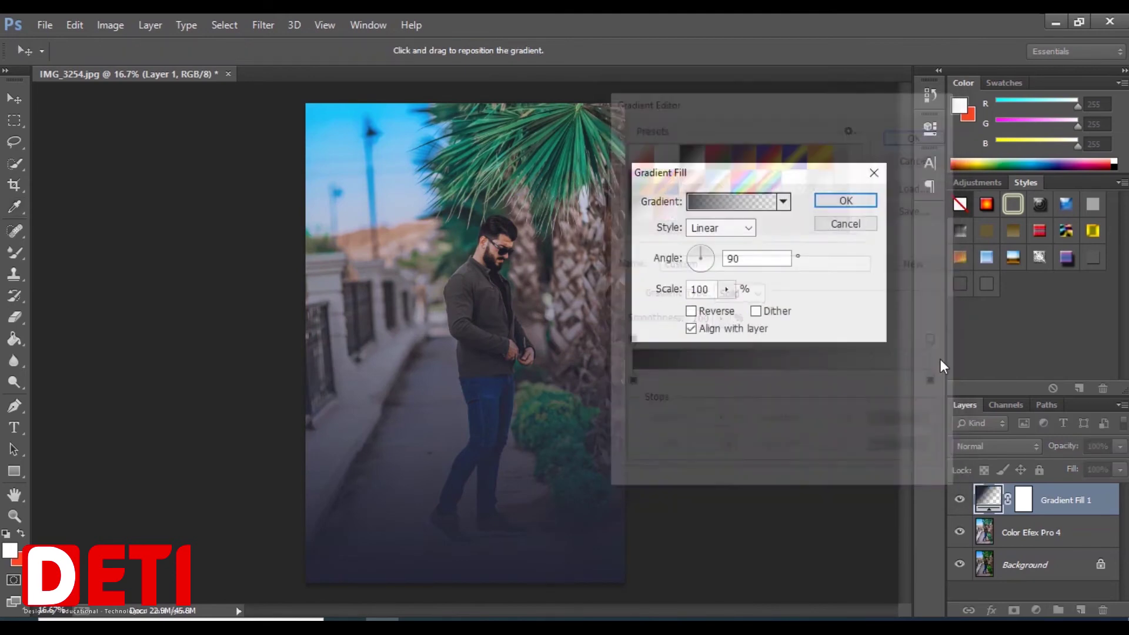
Step: Set the gradient fill to 90° angle and 288% scale and confirm it
click(727, 289)
drag(739, 308, 750, 308)
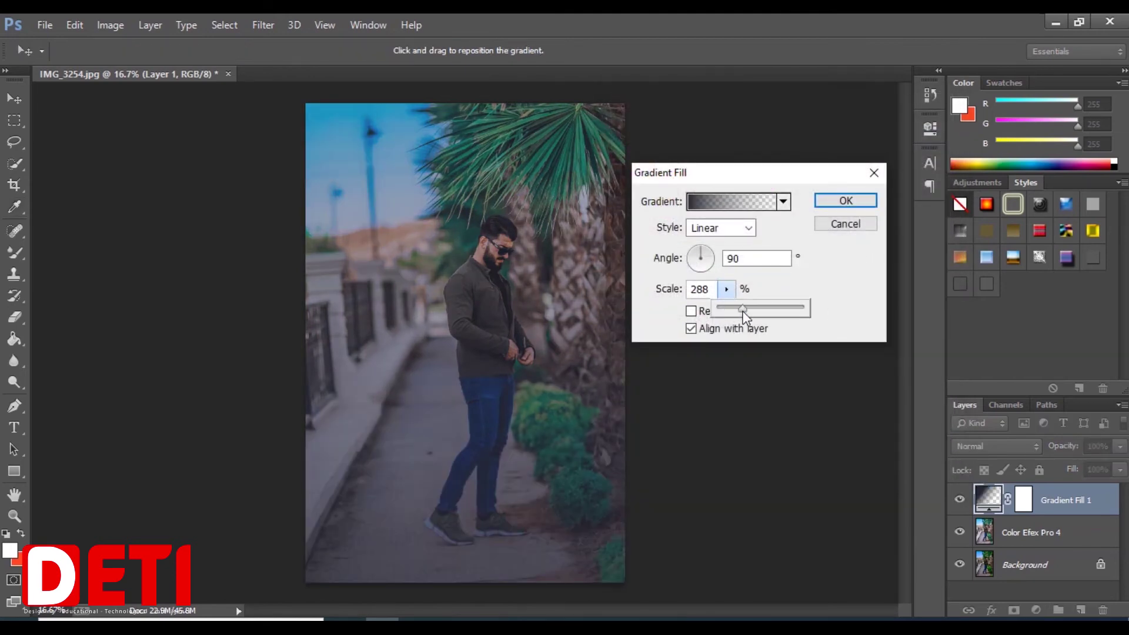
drag(510, 311, 518, 404)
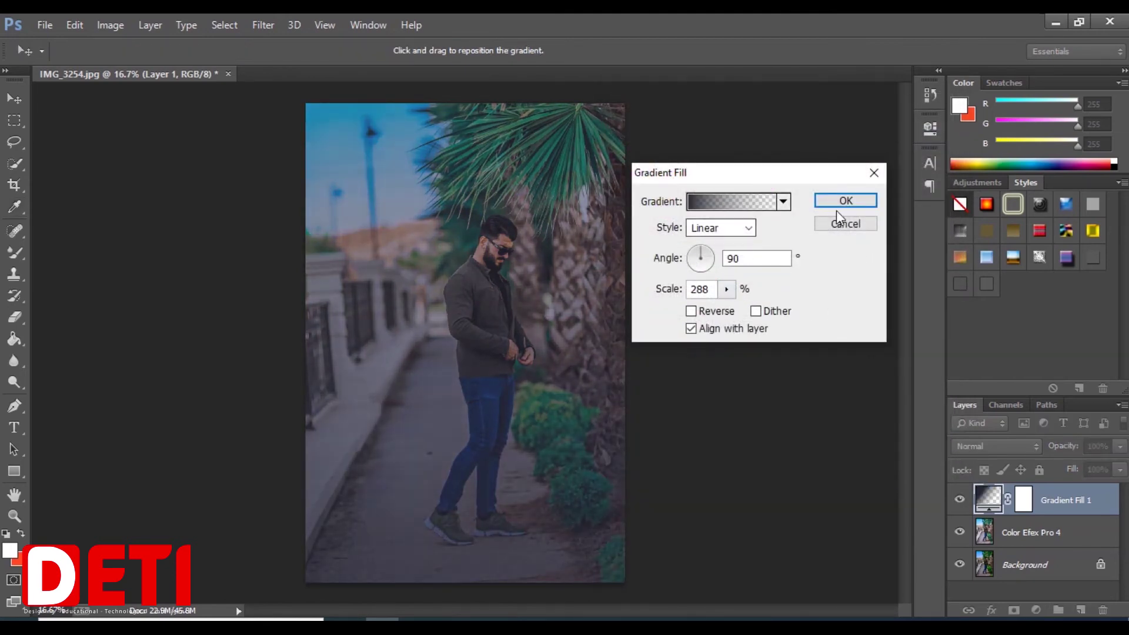
click(846, 202)
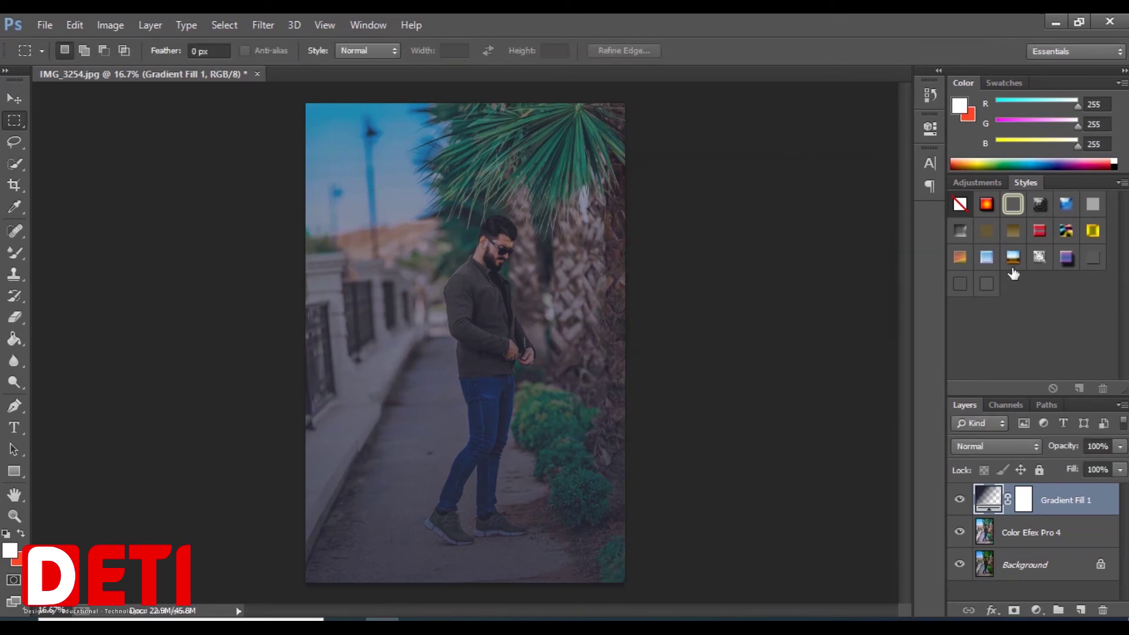
Step: Blend Gradient Fill 1 as Lighter Color at 62% opacity, then stamp visible layers into Layer 1
click(995, 447)
click(989, 194)
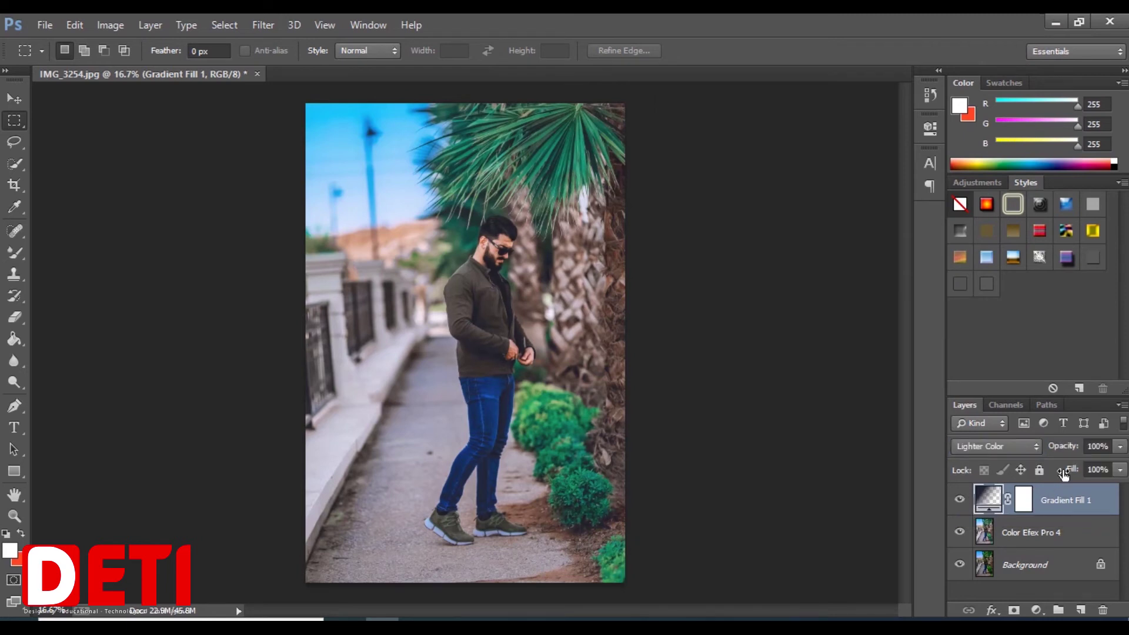
click(1120, 469)
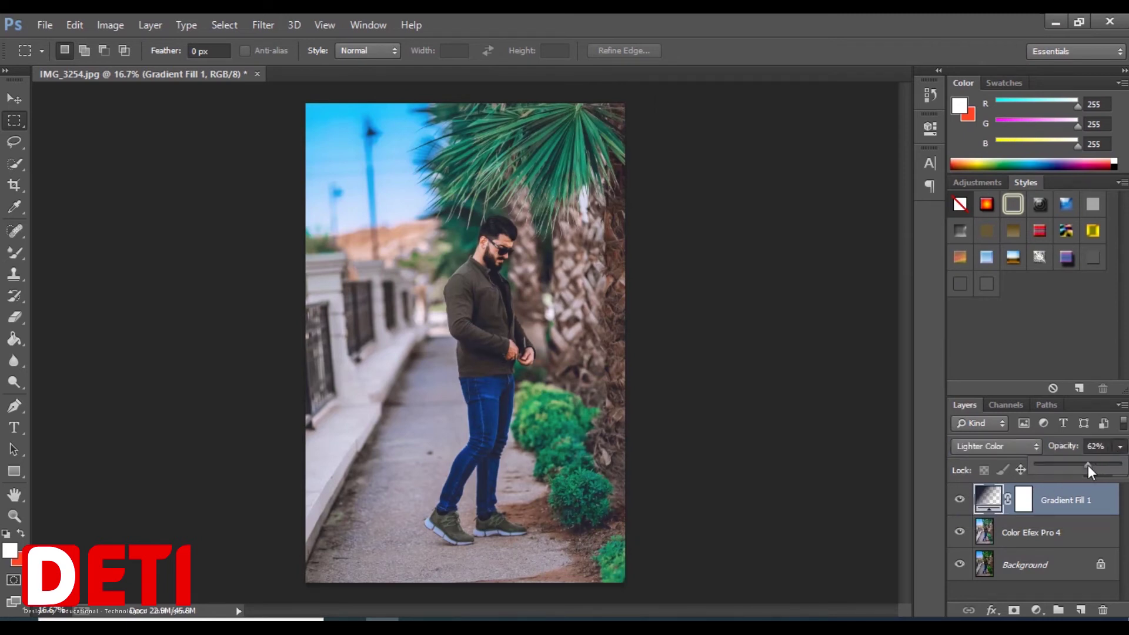
click(1067, 503)
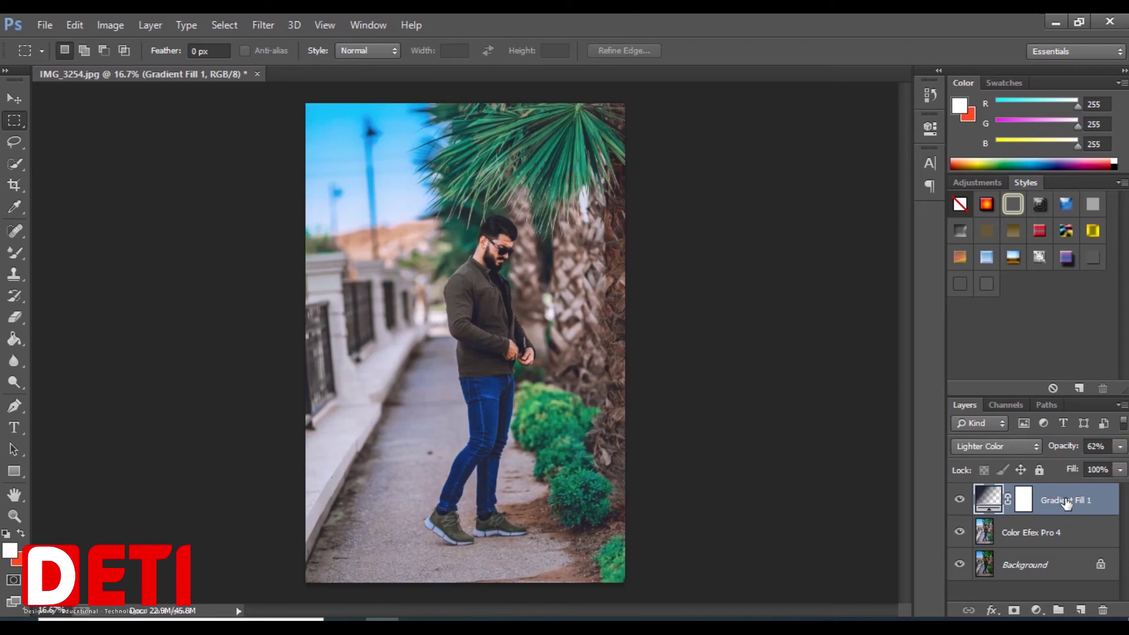
key(ctrl+shift+alt+e)
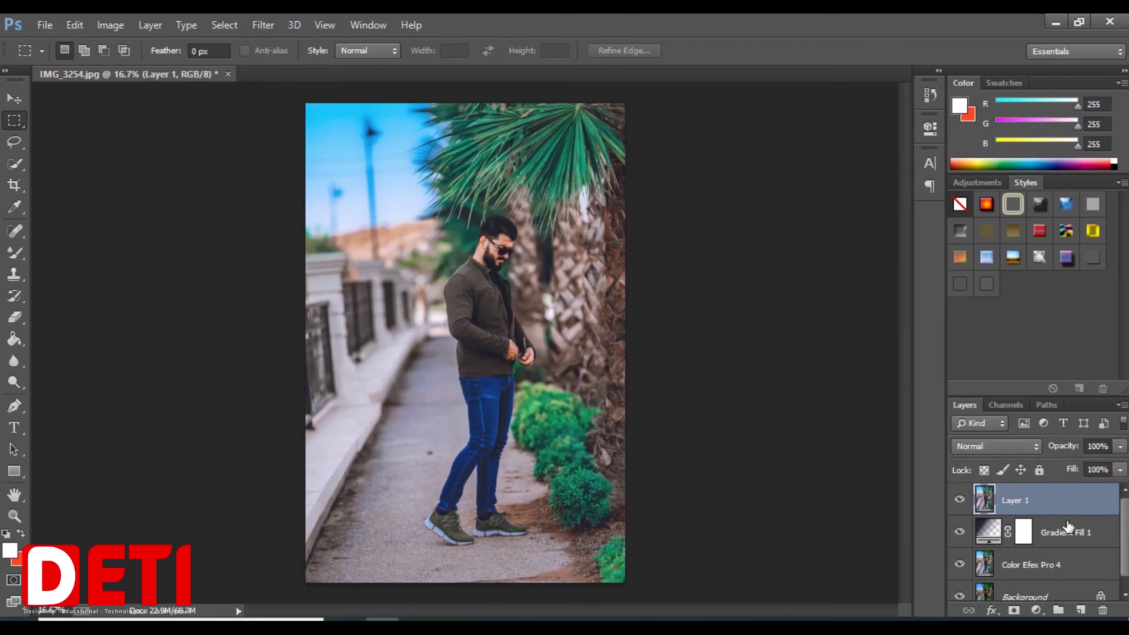
Step: Duplicate the merged layer and apply a High Pass filter with 1.2 px radius
drag(1069, 505, 1080, 609)
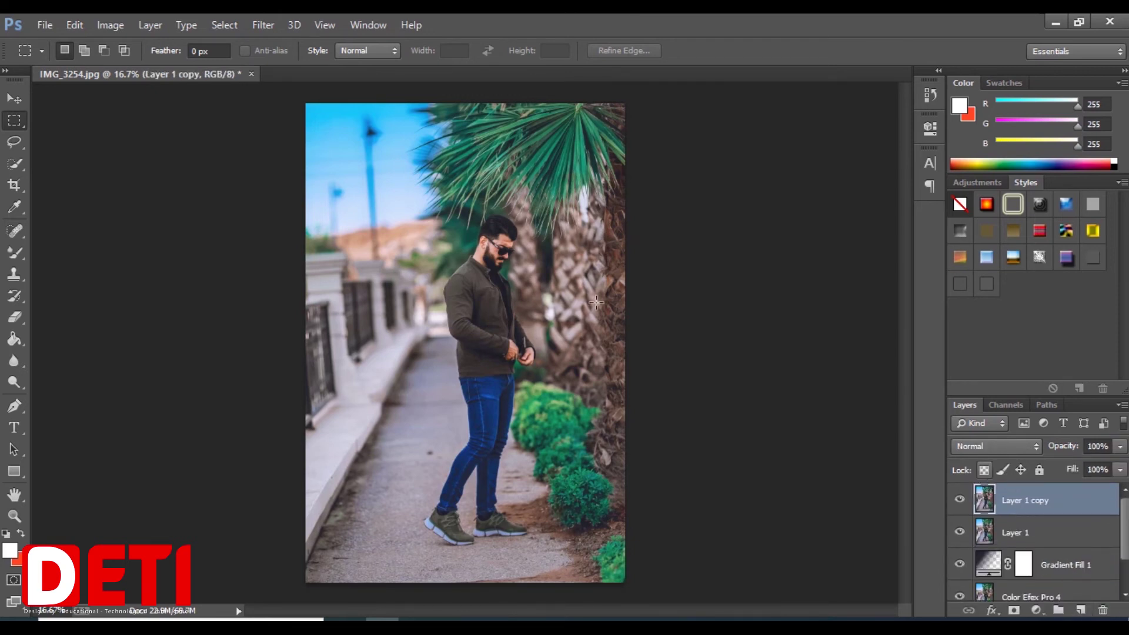
click(276, 29)
mouse_move(431, 333)
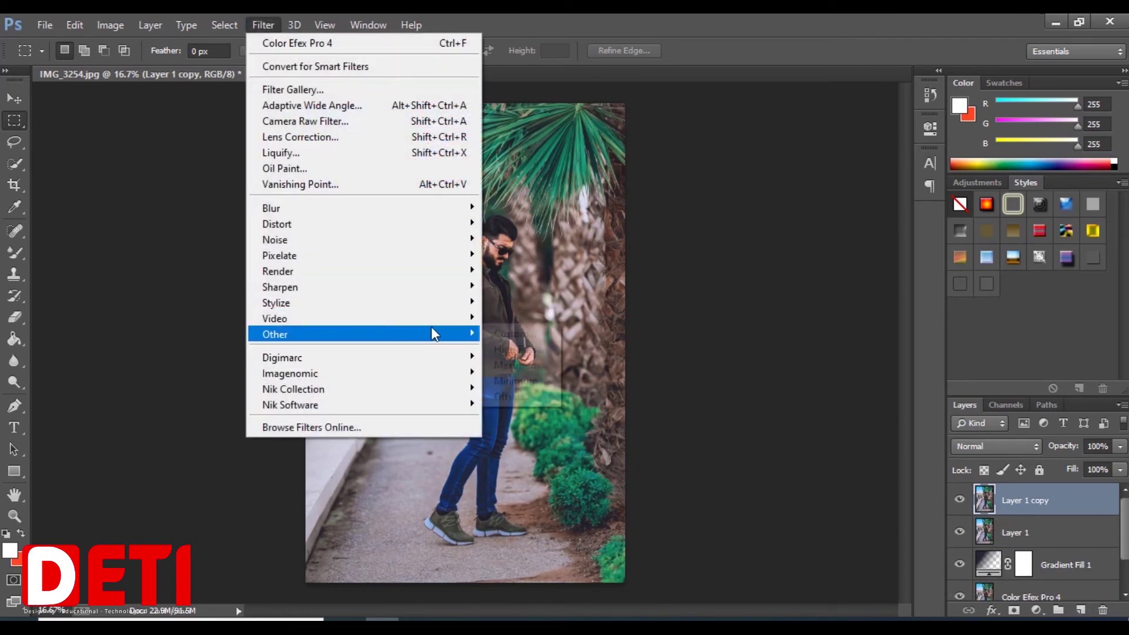
click(510, 349)
click(506, 251)
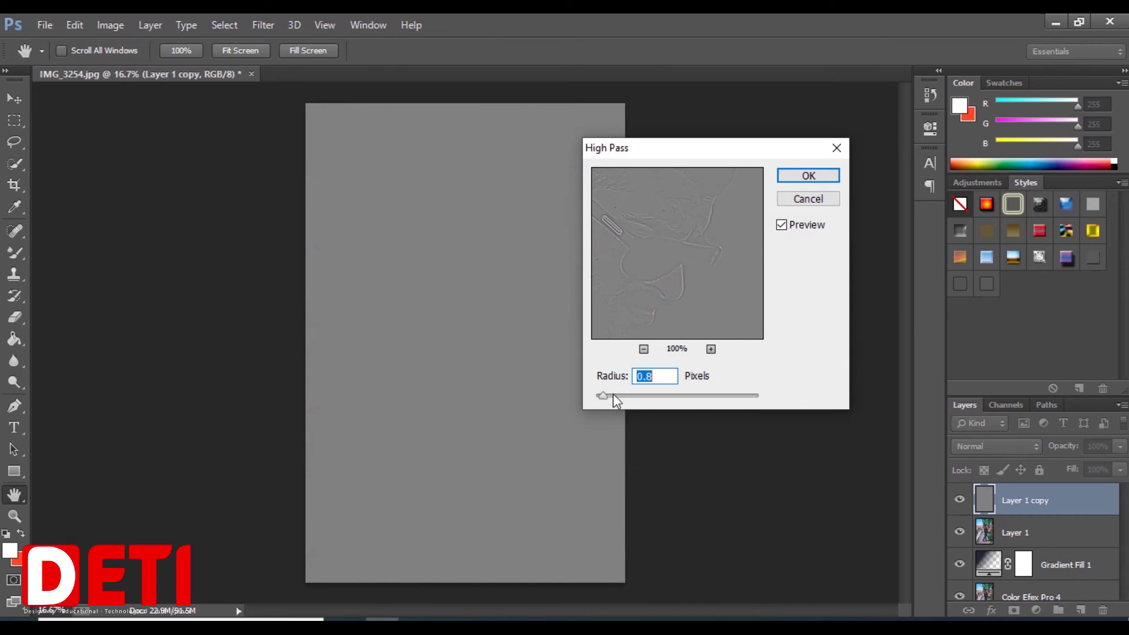
drag(614, 394, 608, 395)
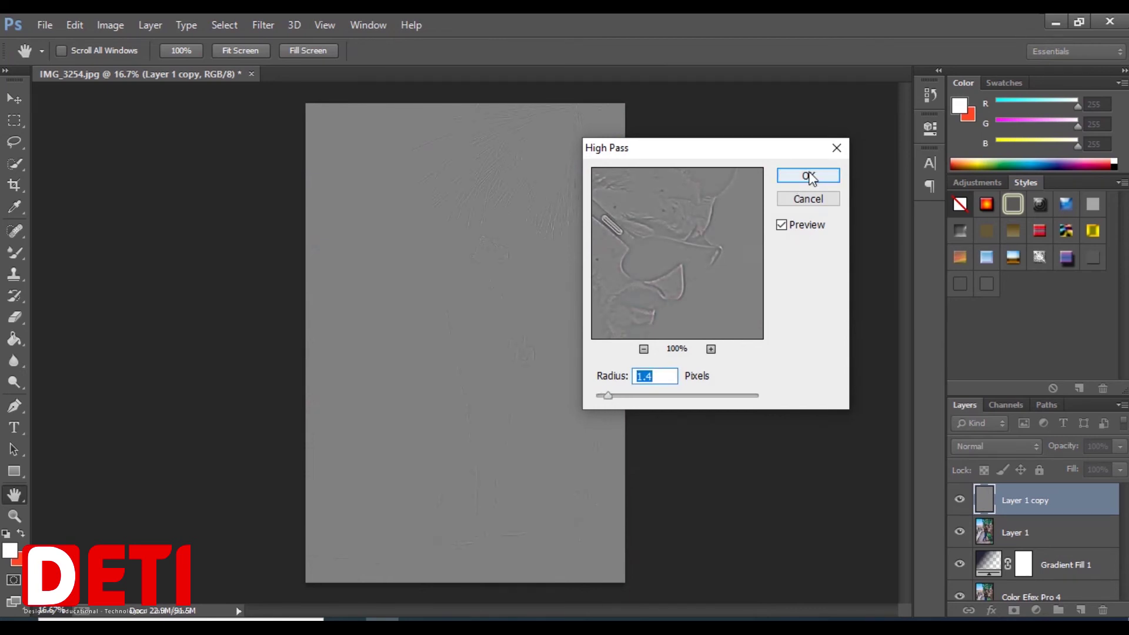
drag(609, 398, 606, 399)
key(Return)
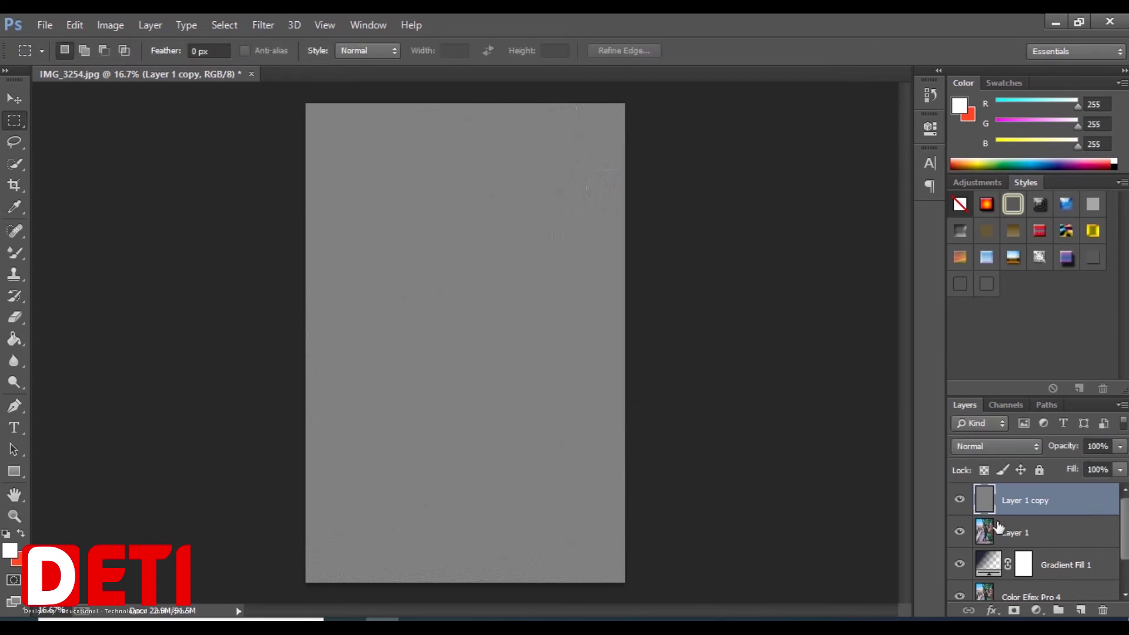
Step: Blend the High Pass copy in Overlay mode and select Layer 1
click(1027, 448)
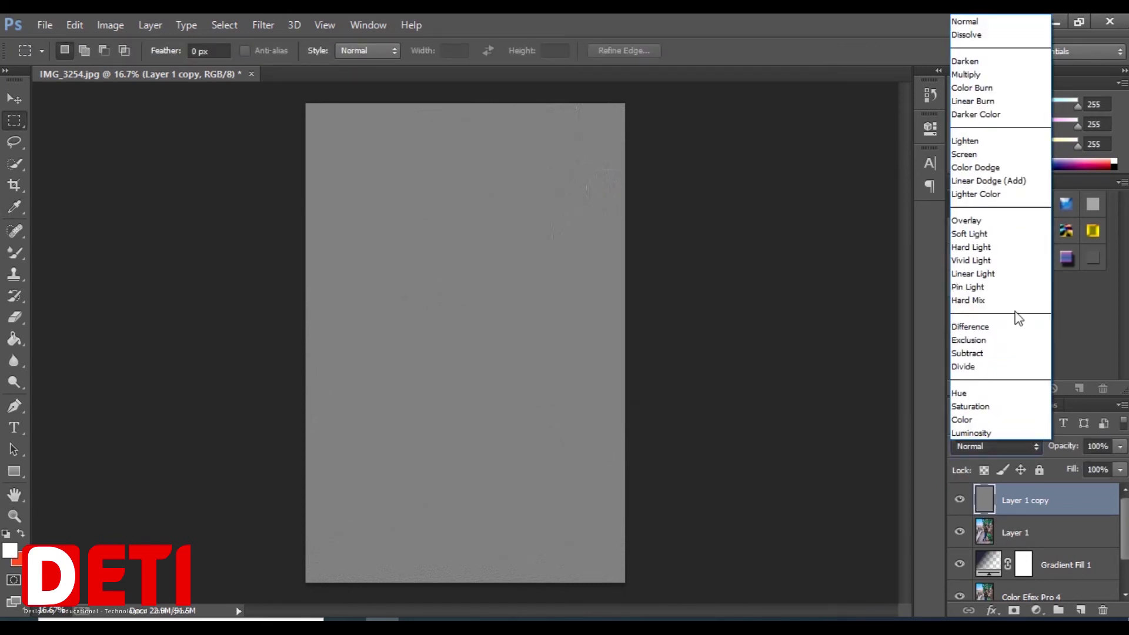
click(1004, 221)
click(1018, 526)
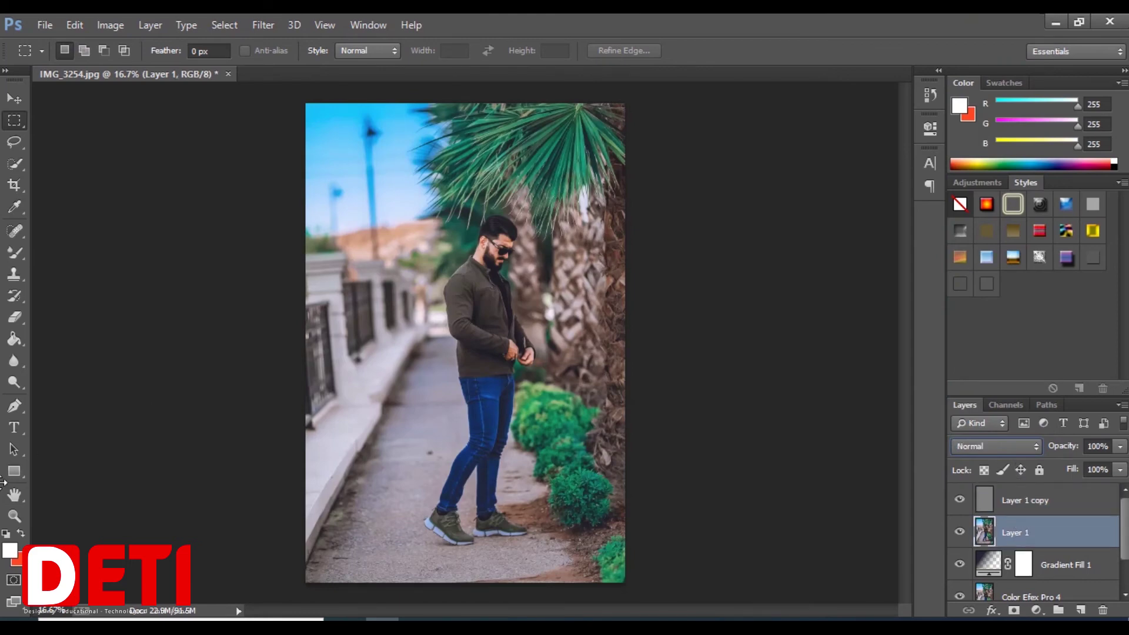
Step: Zoom onto the face, and with the Mixer Brush sample and smooth forehead skin
click(14, 516)
click(496, 247)
click(496, 247)
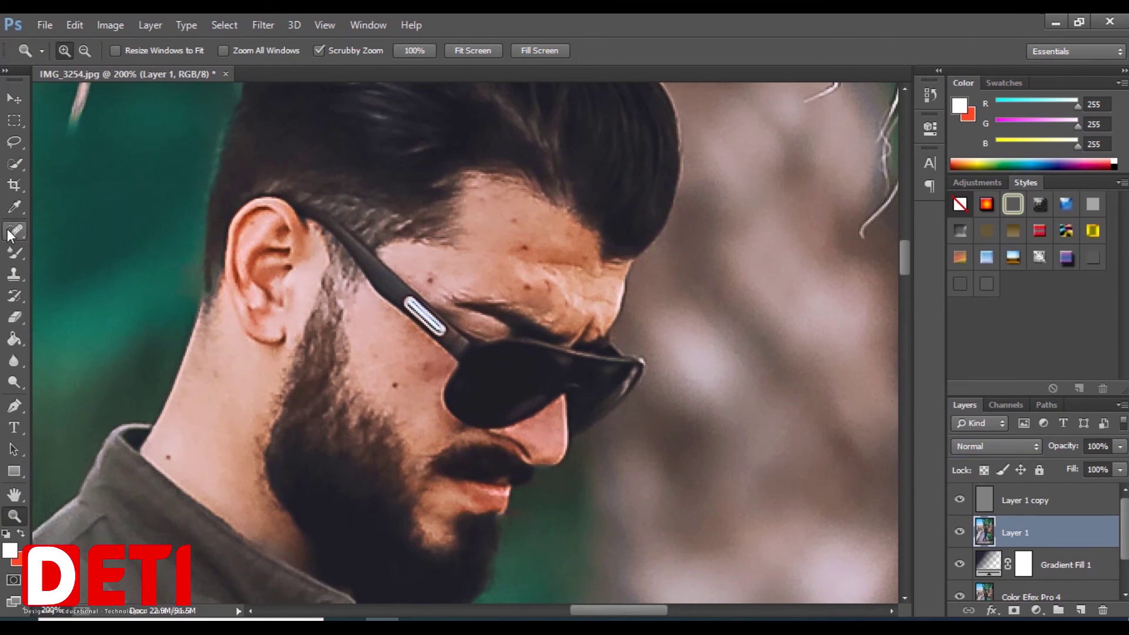
click(14, 253)
alt+click(481, 239)
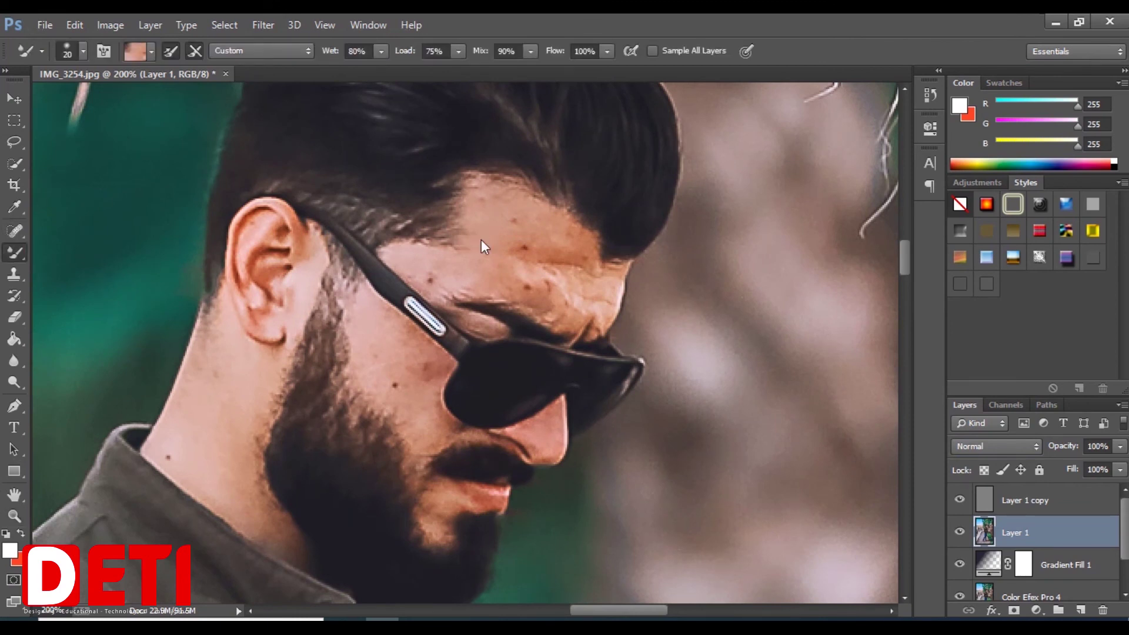
mouse_move(513, 229)
mouse_down()
mouse_move(492, 239)
mouse_move(528, 246)
mouse_move(500, 233)
mouse_up()
Step: Resize the brush to 71 then 47 px, resample and smooth the forehead further
right_click(500, 233)
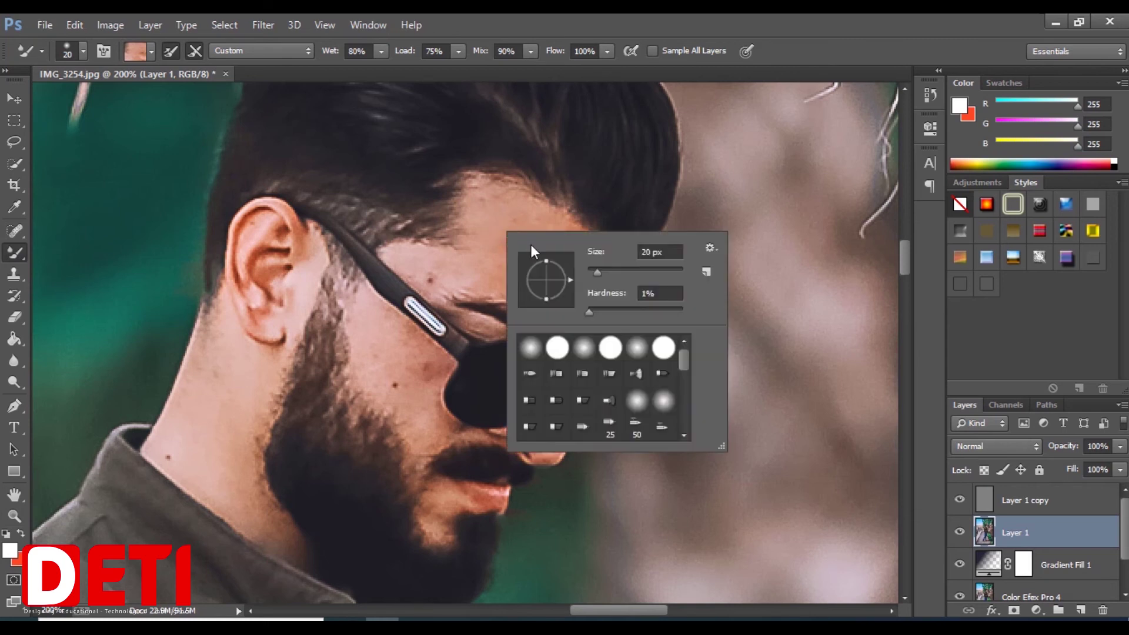
drag(606, 272, 621, 271)
alt+click(499, 224)
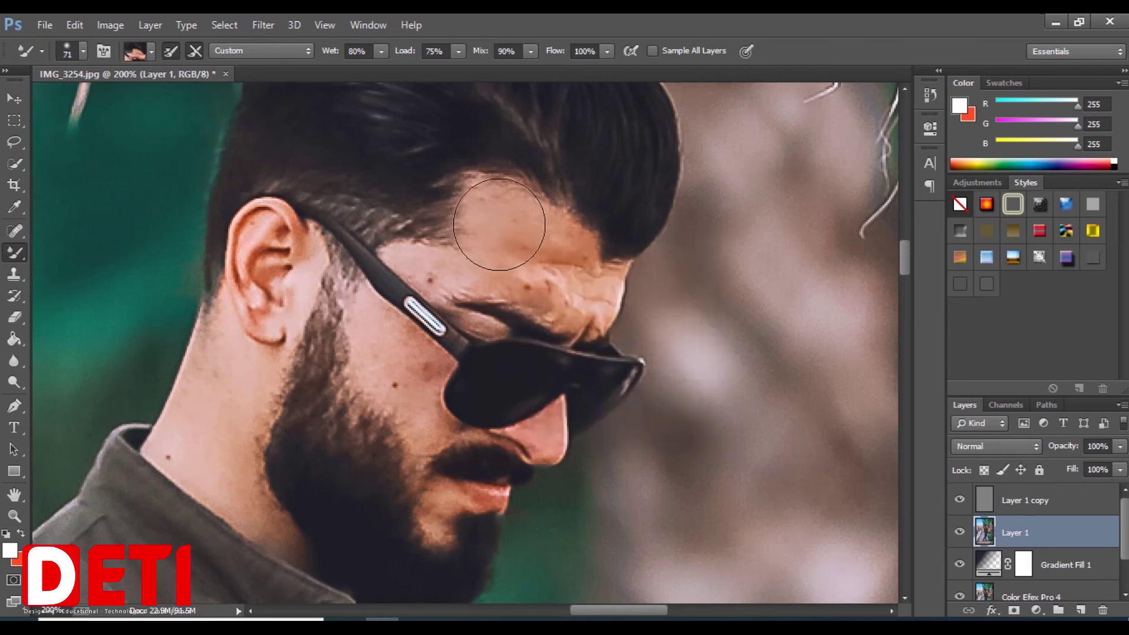
right_click(547, 253)
drag(654, 297, 649, 294)
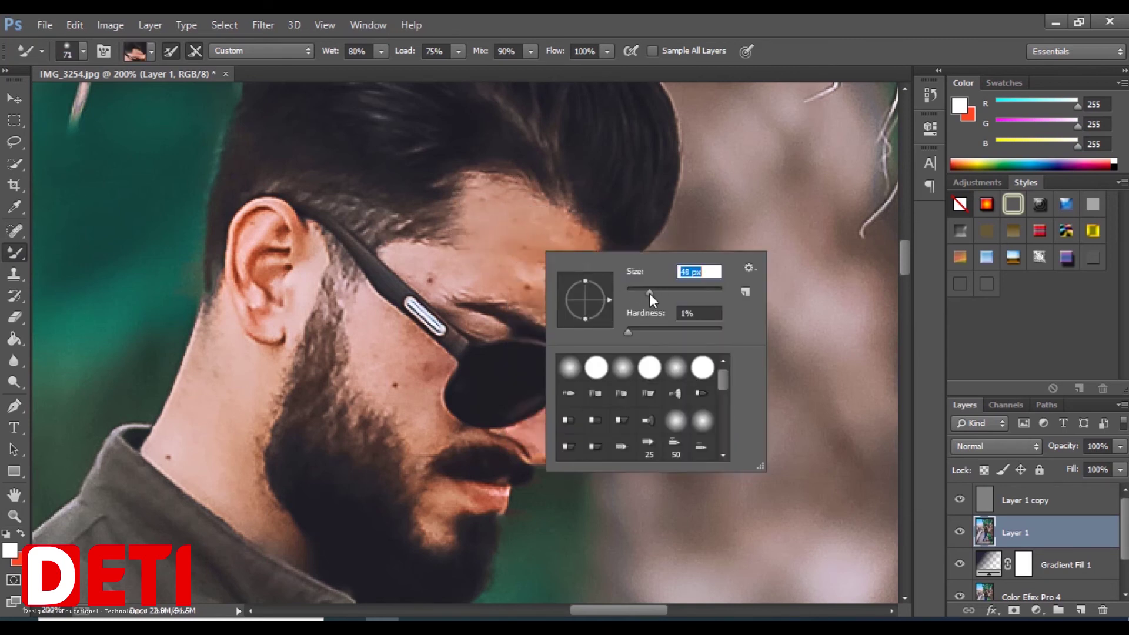
click(500, 250)
mouse_move(502, 250)
mouse_down()
mouse_move(578, 274)
mouse_move(491, 260)
mouse_move(578, 296)
mouse_move(502, 269)
mouse_move(528, 264)
mouse_move(577, 294)
mouse_move(534, 251)
mouse_move(569, 278)
mouse_move(520, 255)
mouse_up()
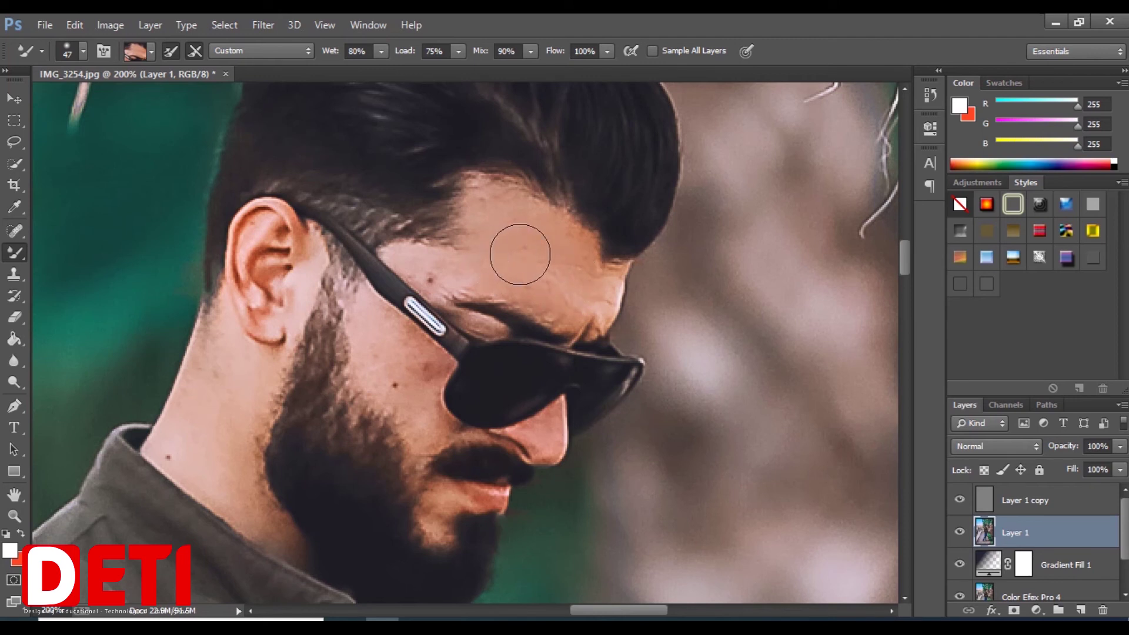
Step: Shrink the brush to 31 then 20 px and smooth the reddish cheek patch
right_click(550, 262)
drag(655, 302, 651, 301)
click(506, 275)
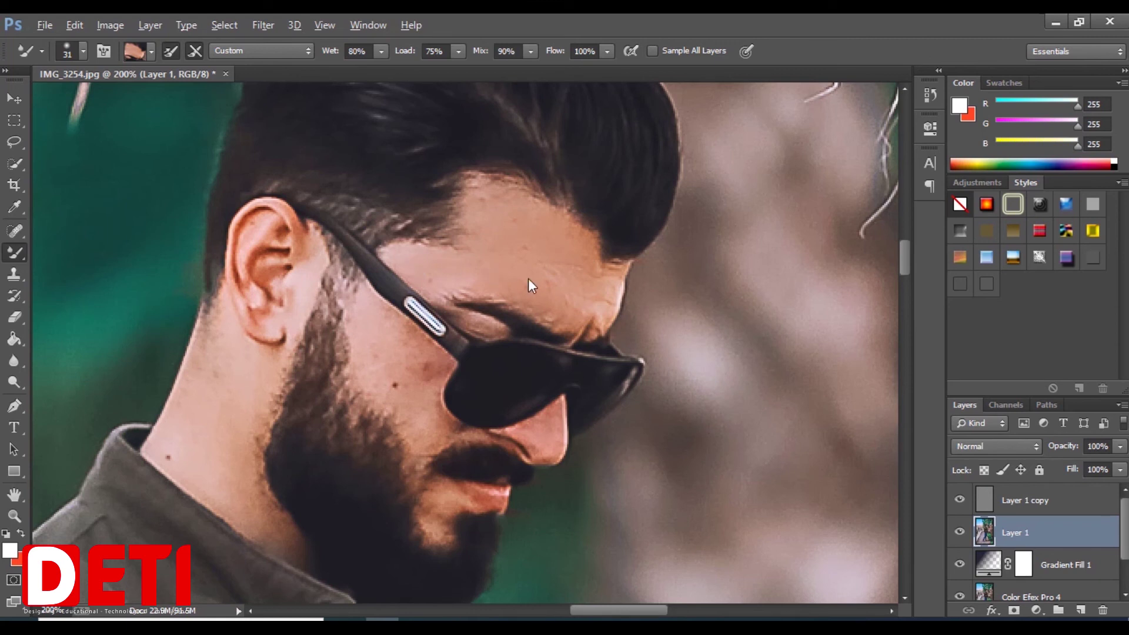
right_click(504, 270)
drag(608, 312, 605, 313)
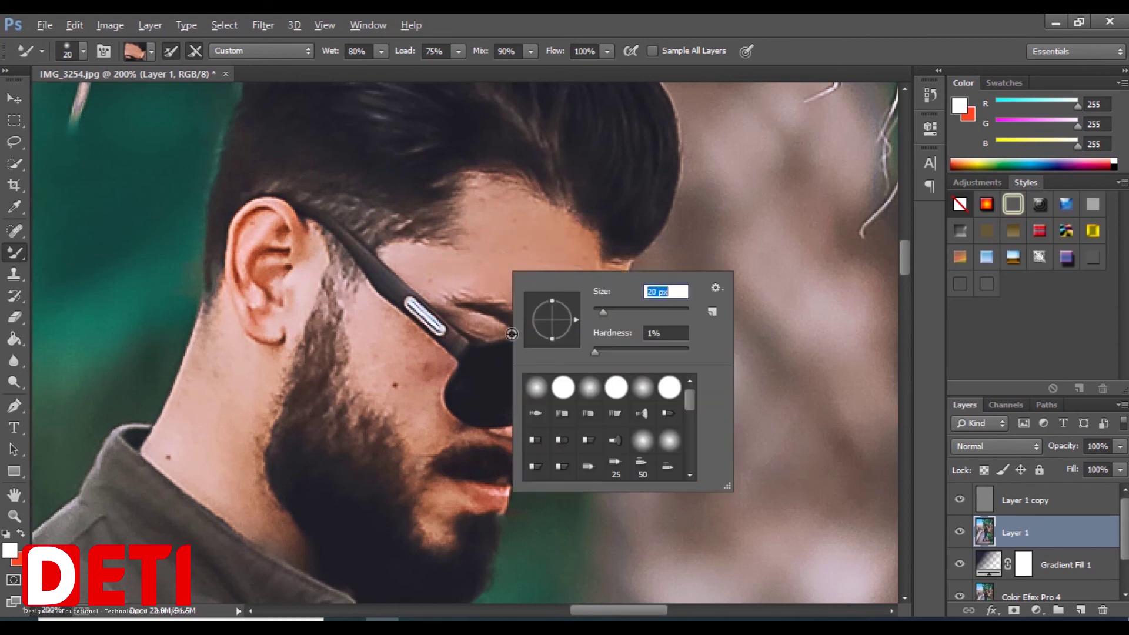
click(370, 351)
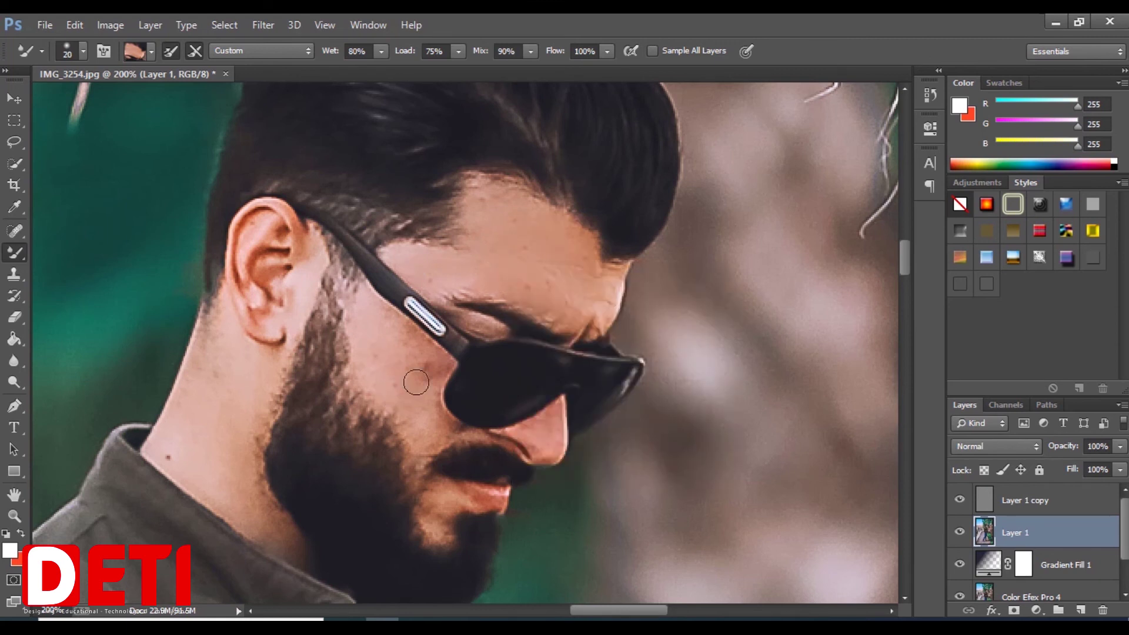
mouse_move(406, 359)
mouse_down()
mouse_move(422, 371)
mouse_move(418, 346)
mouse_move(434, 360)
mouse_move(431, 400)
mouse_up()
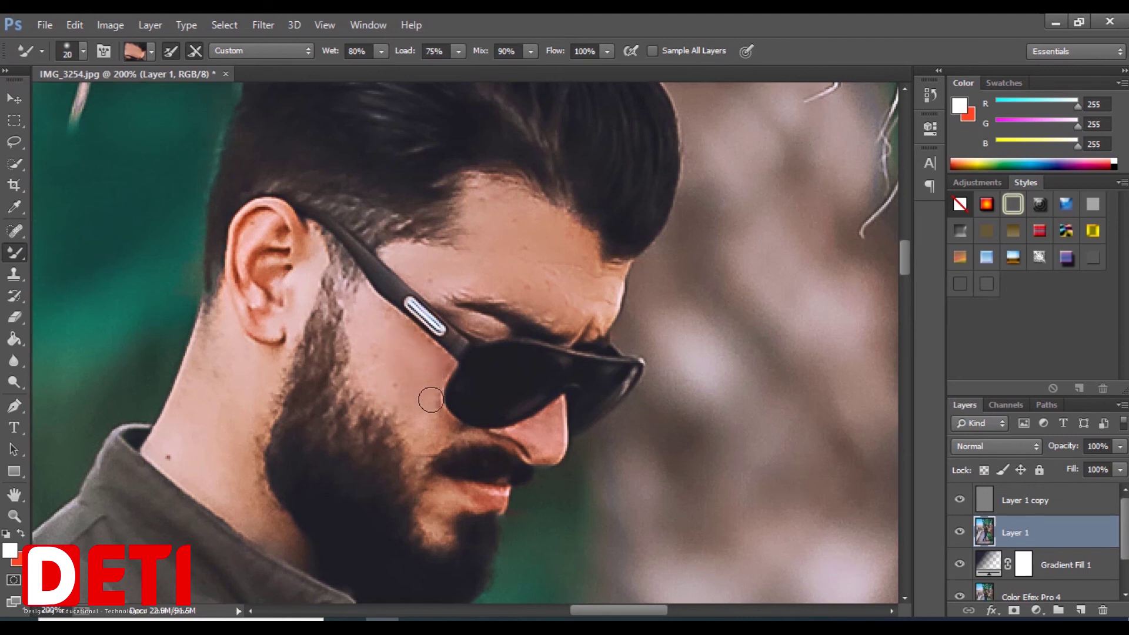
Step: Resample skin and smooth below the ear, the lower neck and along the beard
alt+click(377, 365)
alt+click(233, 397)
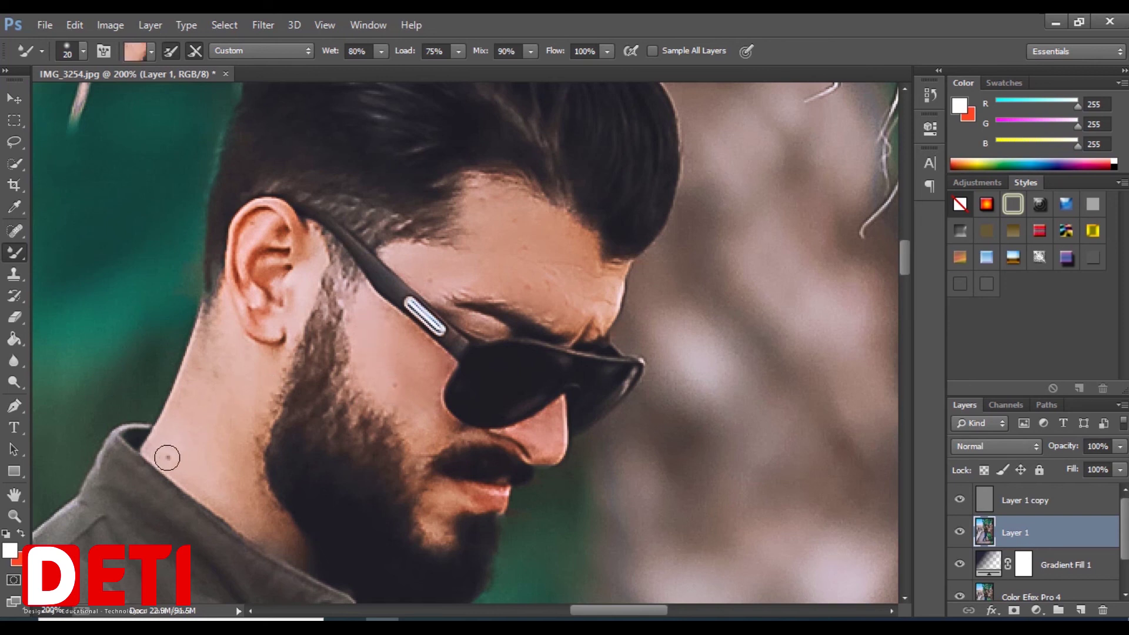
mouse_move(221, 354)
mouse_down()
mouse_move(222, 328)
mouse_move(186, 386)
mouse_move(220, 310)
mouse_move(204, 347)
mouse_up()
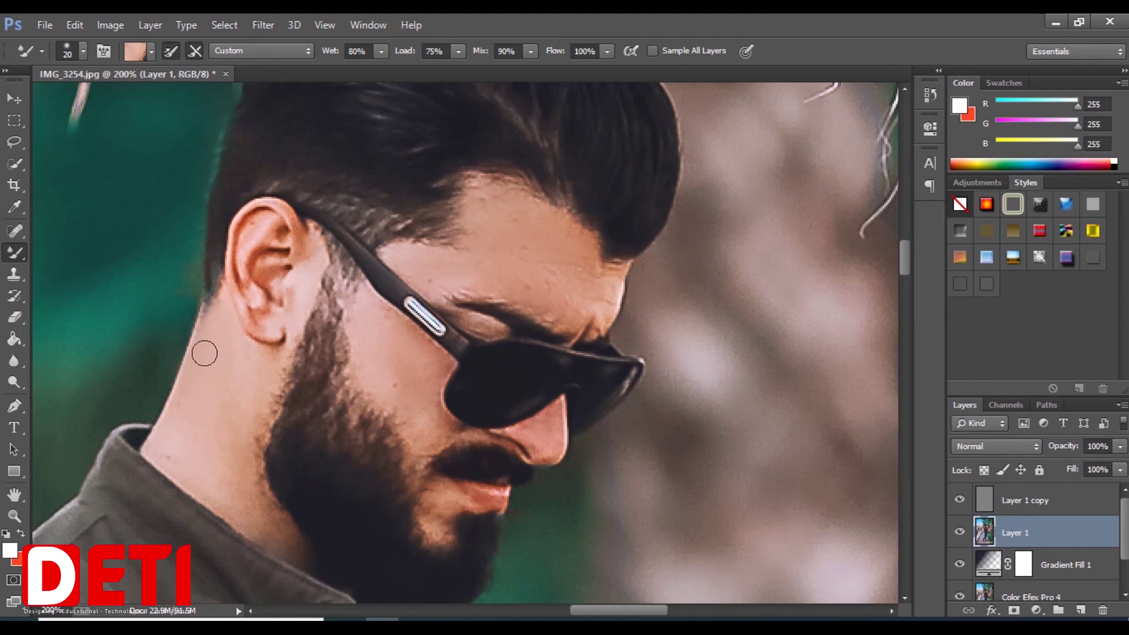
alt+click(212, 396)
drag(238, 473, 259, 521)
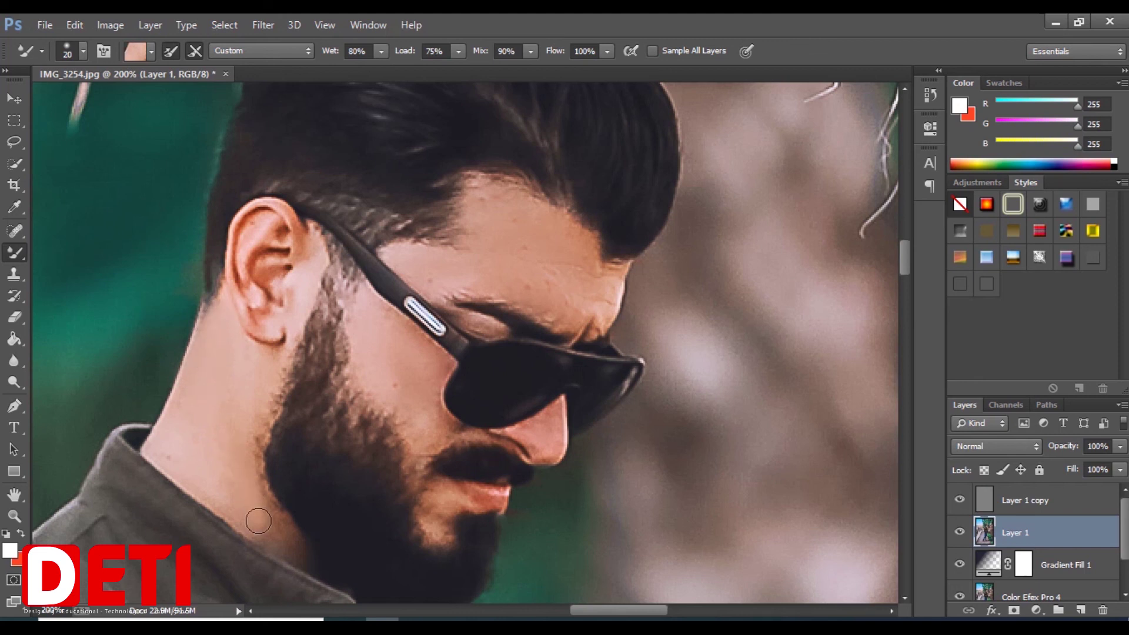
alt+click(421, 360)
drag(396, 471, 436, 528)
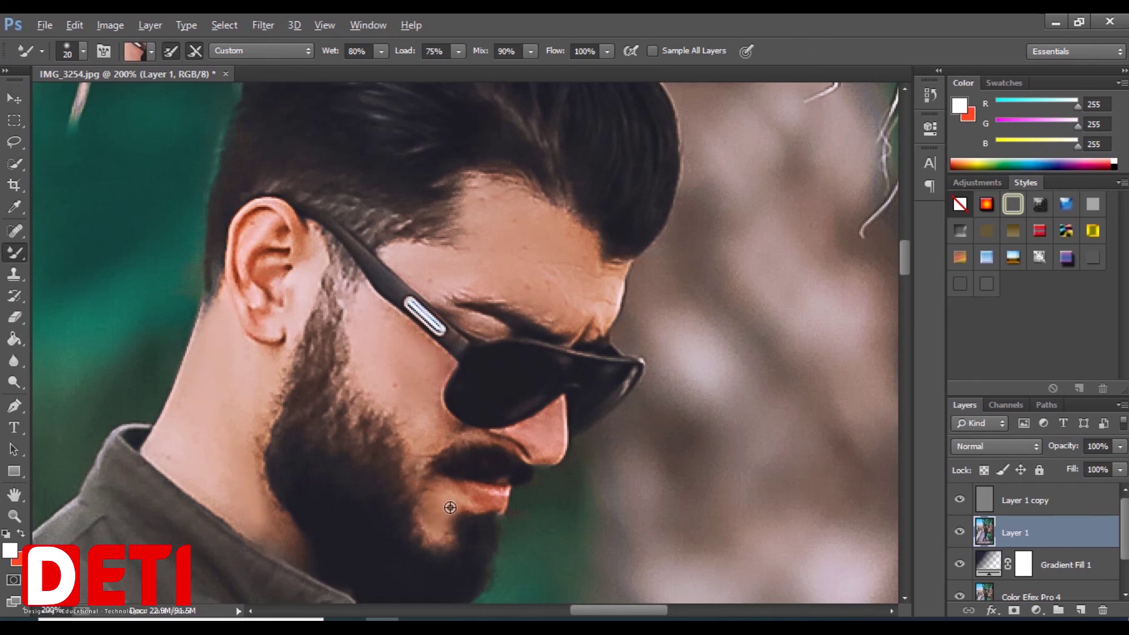
Step: Sample chin, brow and forehead skin tones to blend the brow, then zoom out to 100%
alt+click(450, 507)
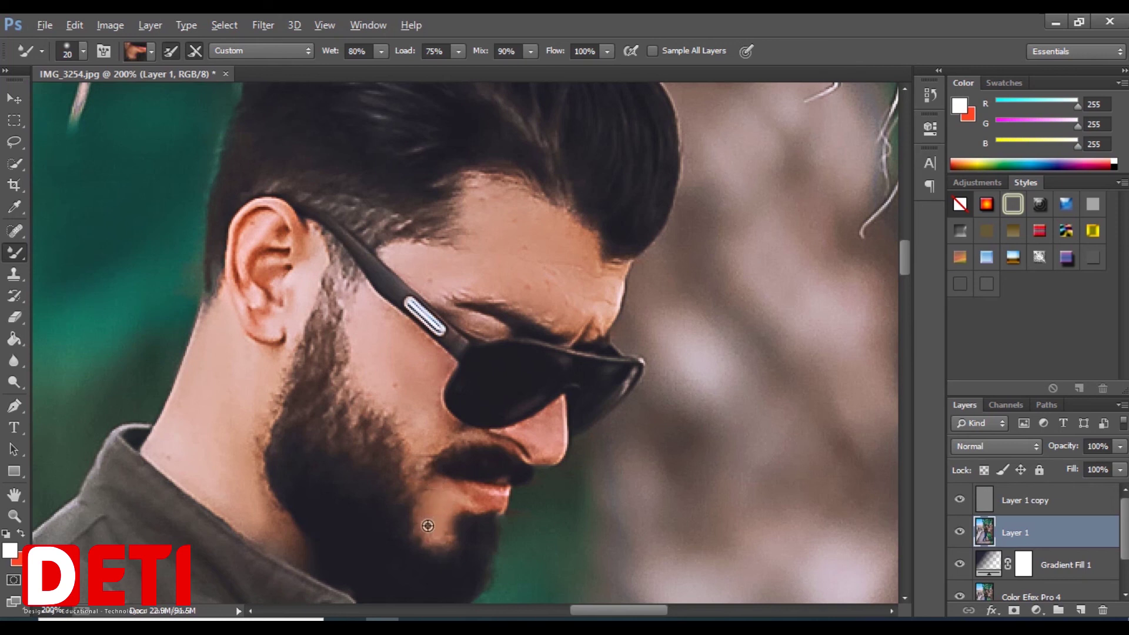
alt+click(537, 264)
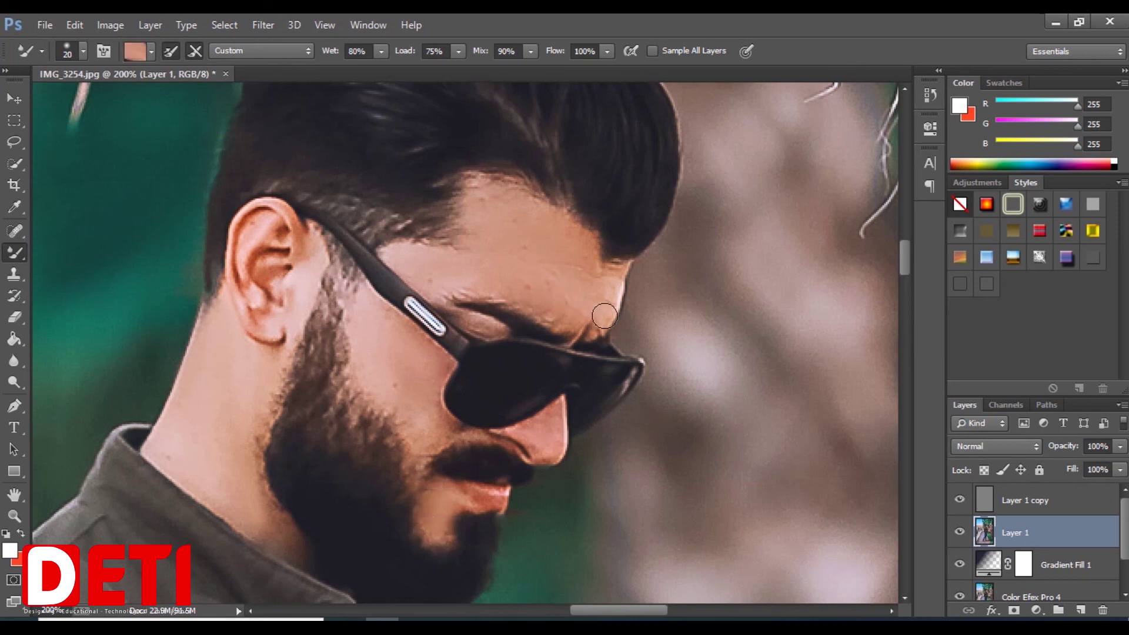
alt+click(564, 305)
alt+click(596, 326)
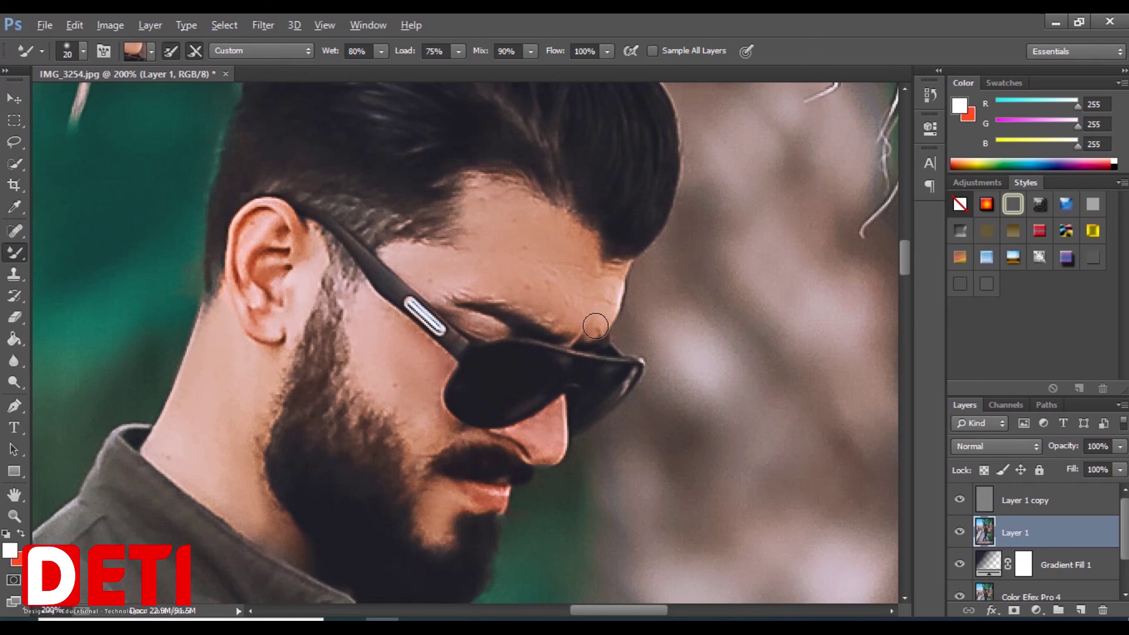
alt+click(583, 299)
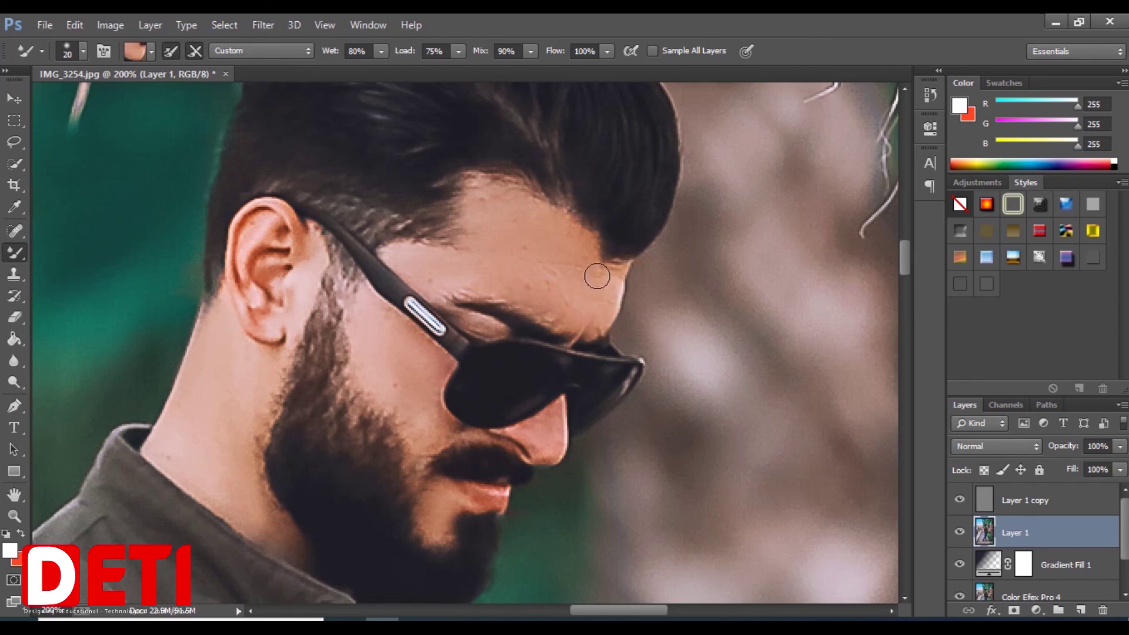
key(ctrl+minus)
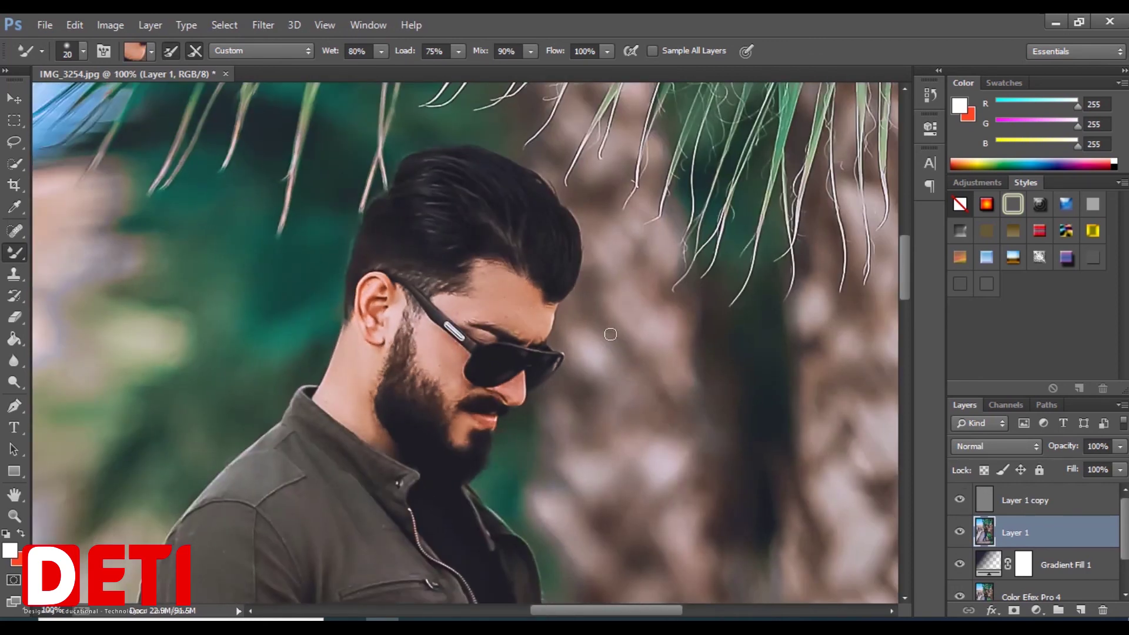
Step: Toggle Layer 1 off and on twice to compare, hide Layer 1 copy, and zoom out fully
click(963, 532)
click(965, 532)
click(964, 533)
click(965, 532)
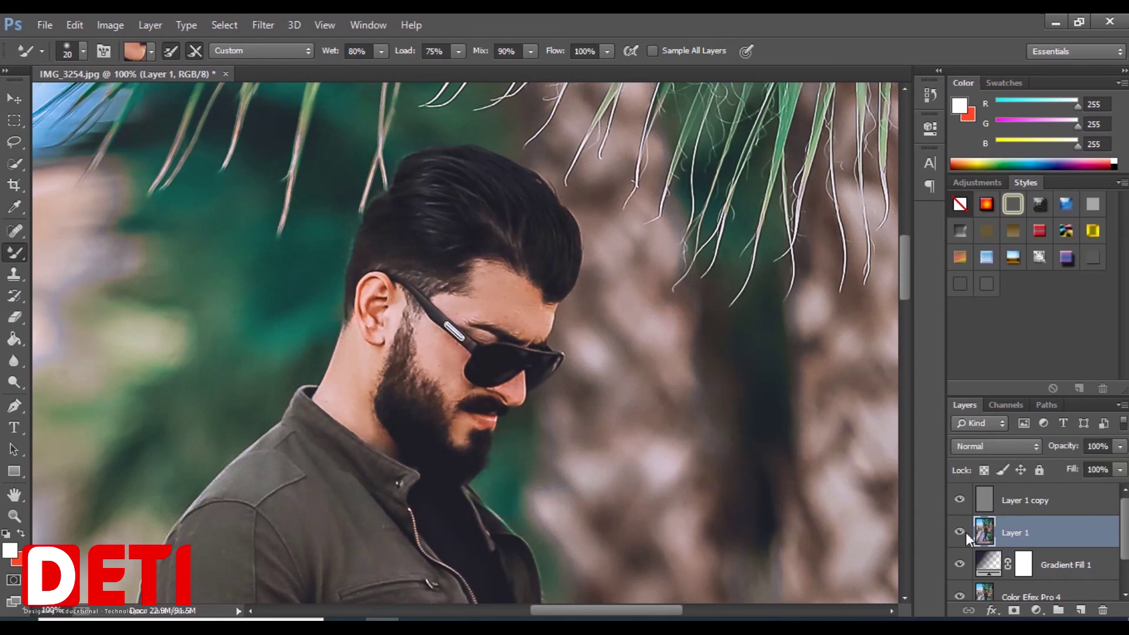
click(965, 499)
key(ctrl+minus)
key(ctrl+minus)
key(ctrl+minus)
key(ctrl+minus)
key(ctrl+minus)
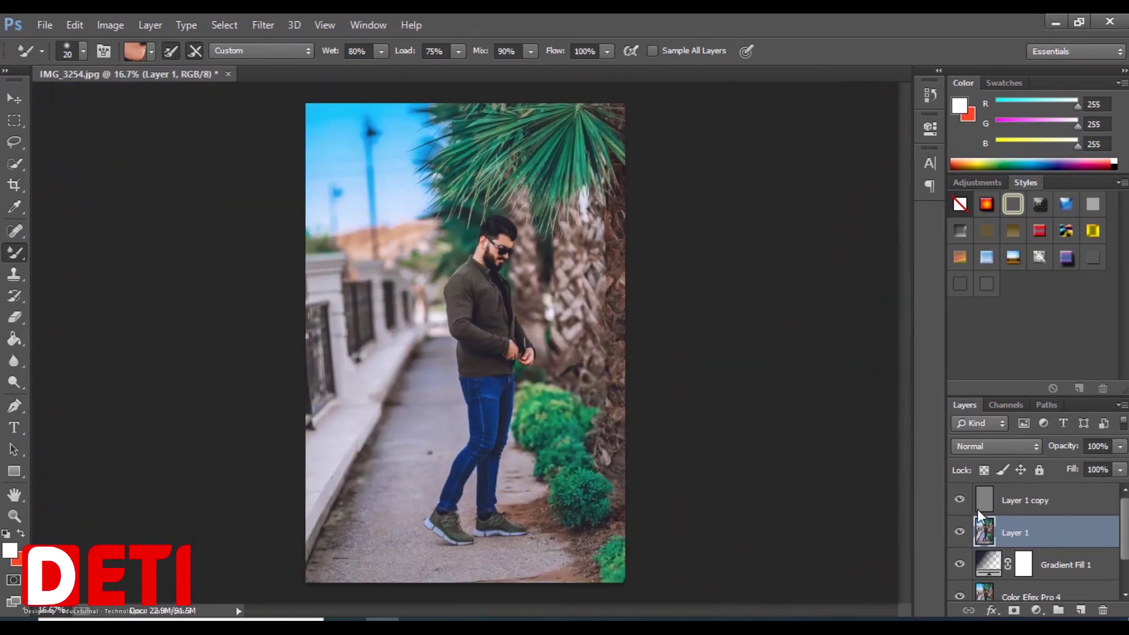